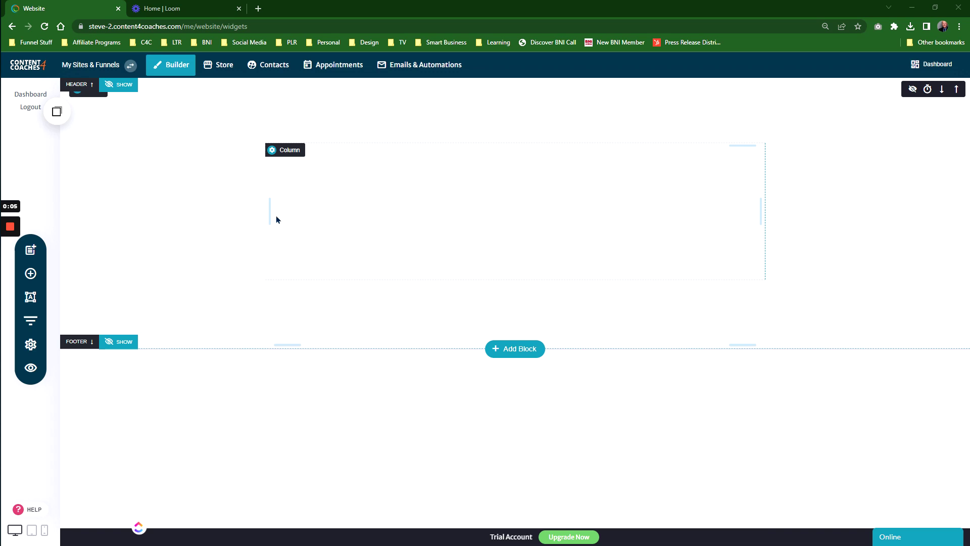
Place a Menu widget on the page, then drop a second widget onto the canvas.
click(37, 276)
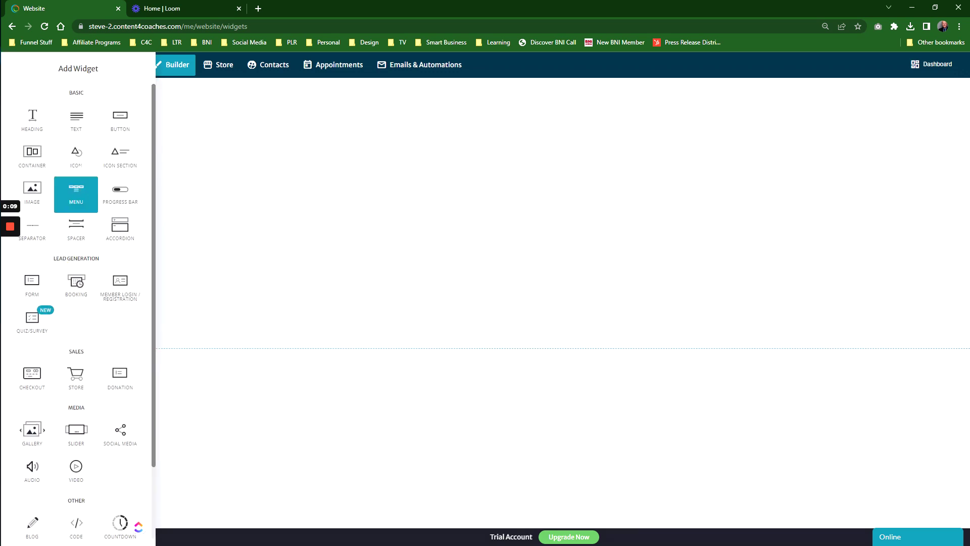
drag(77, 189, 470, 167)
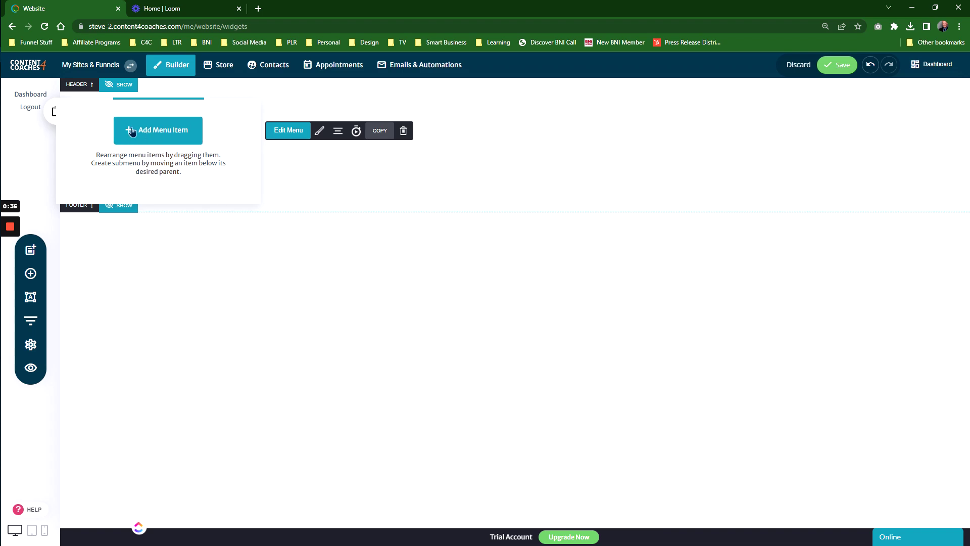
click(487, 180)
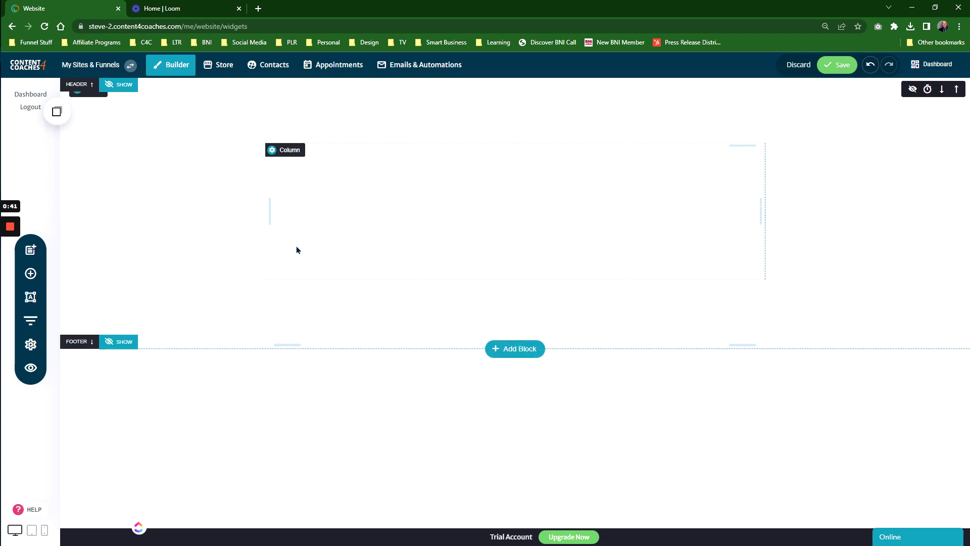
click(30, 273)
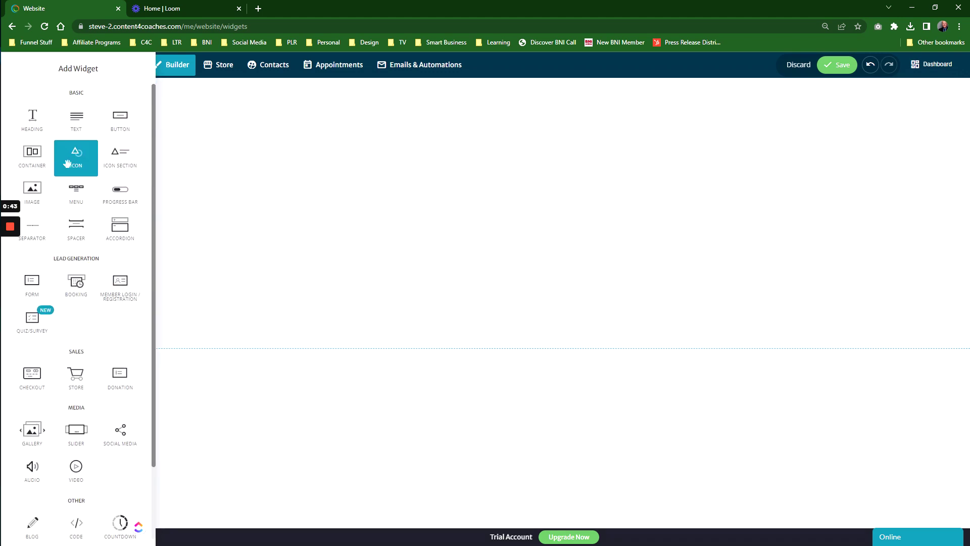
drag(67, 163, 488, 168)
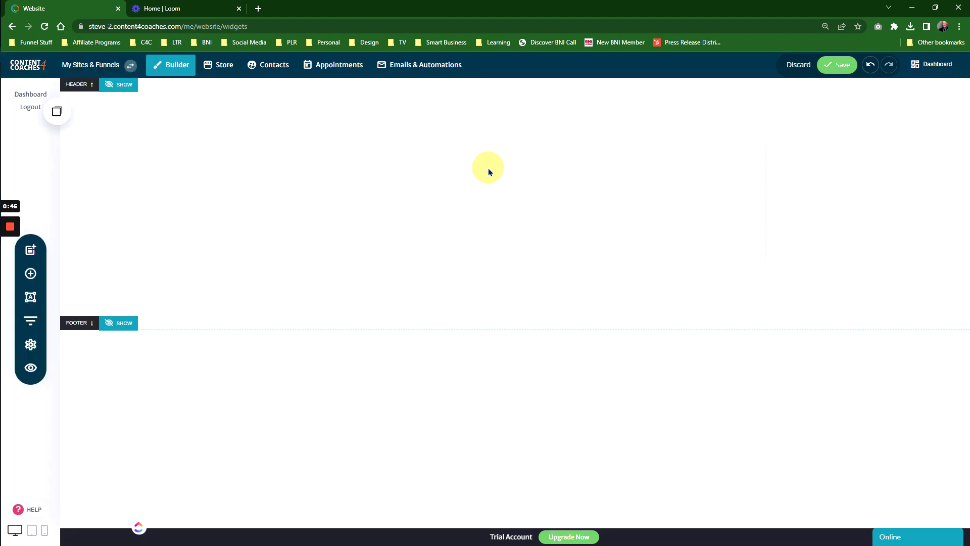
Add a Home menu item linked to the Home page.
click(162, 130)
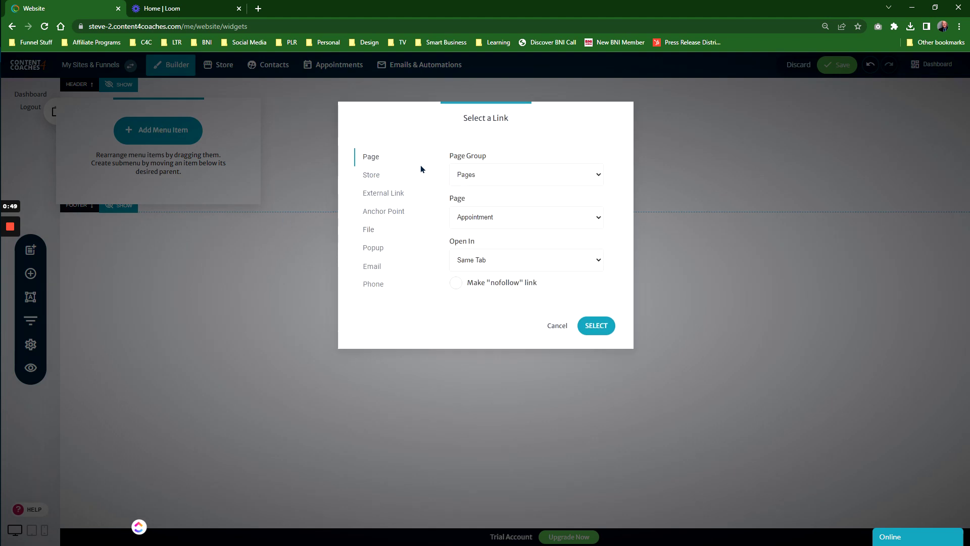
click(478, 176)
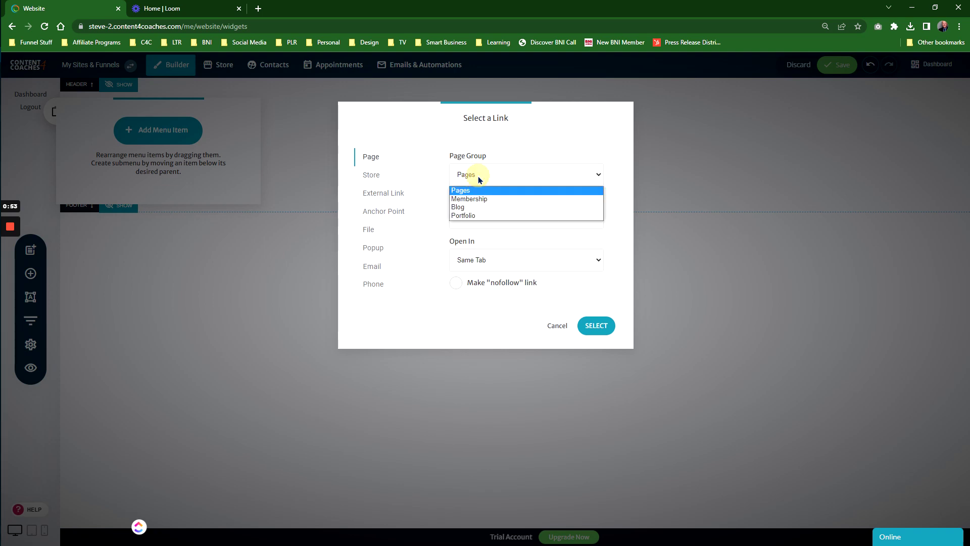
click(478, 175)
click(478, 218)
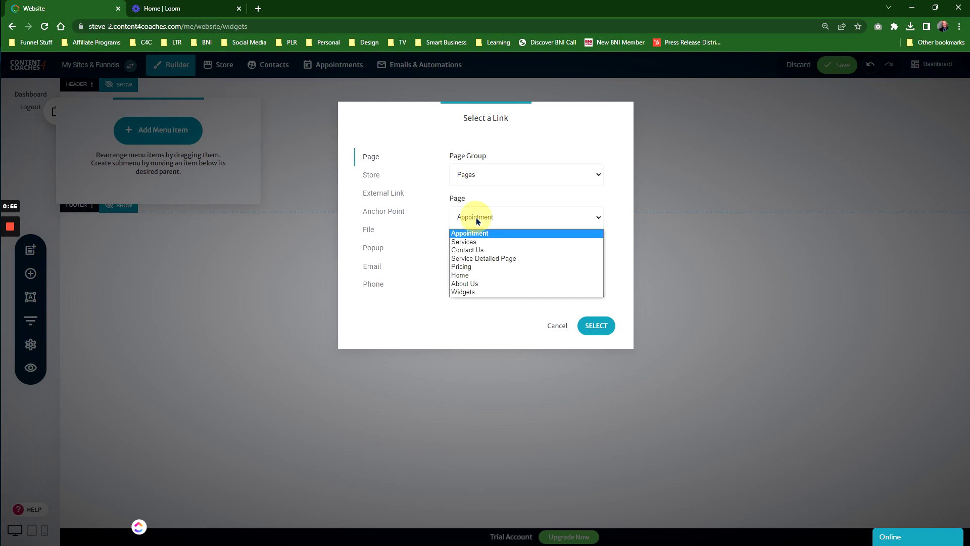
click(461, 276)
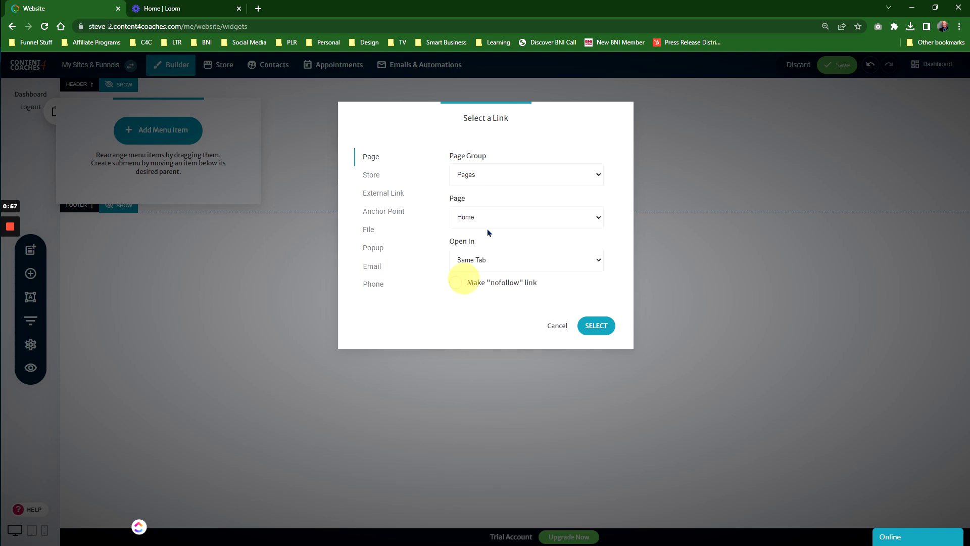
click(594, 329)
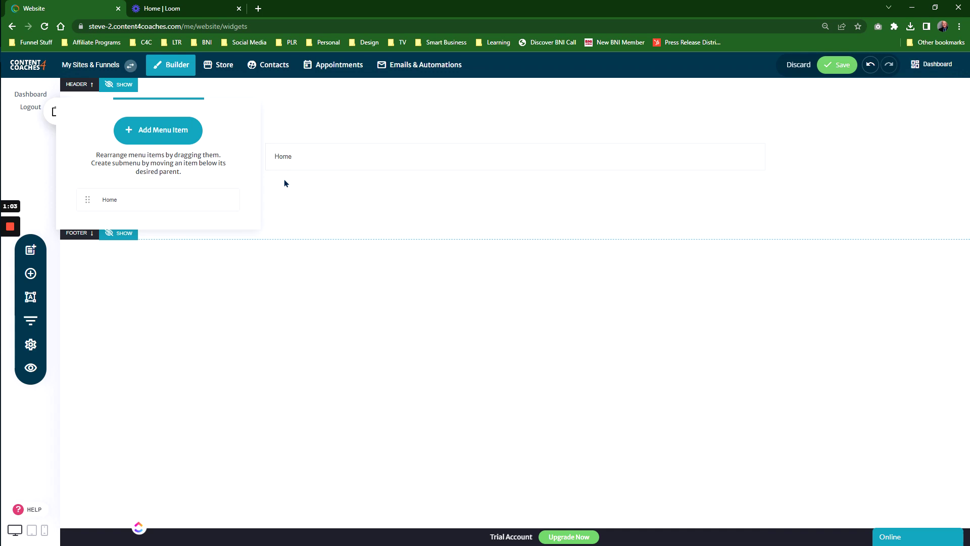
Add an Appointment menu item linked to the Appointment page.
click(155, 132)
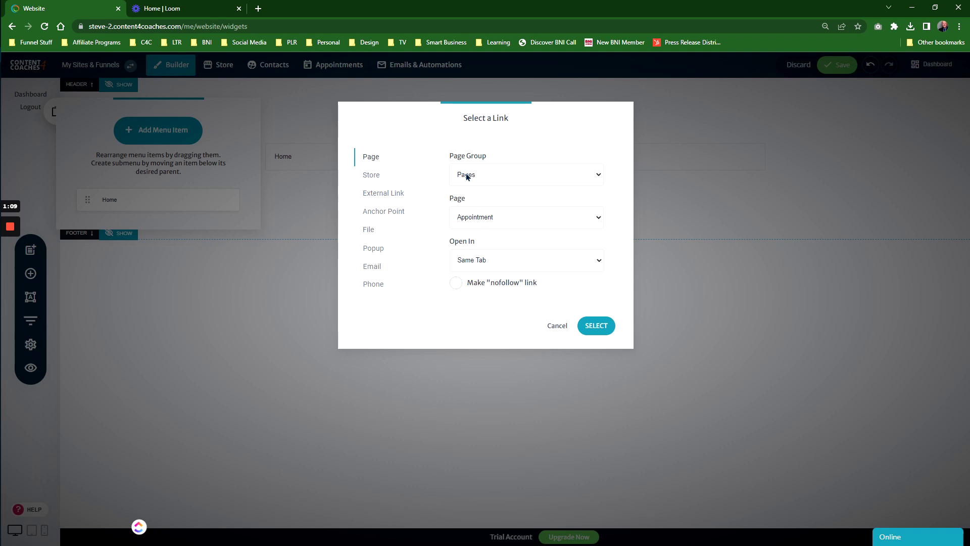
click(594, 326)
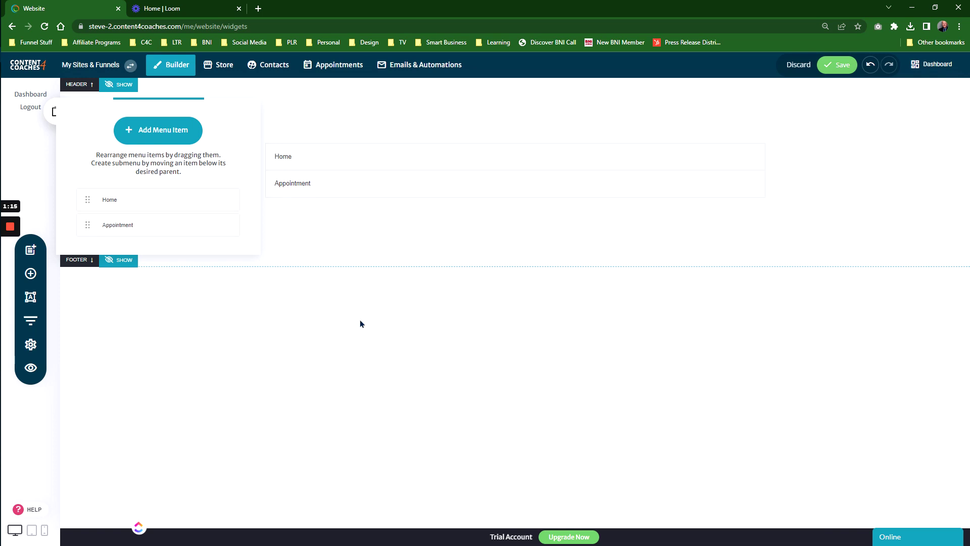
click(382, 327)
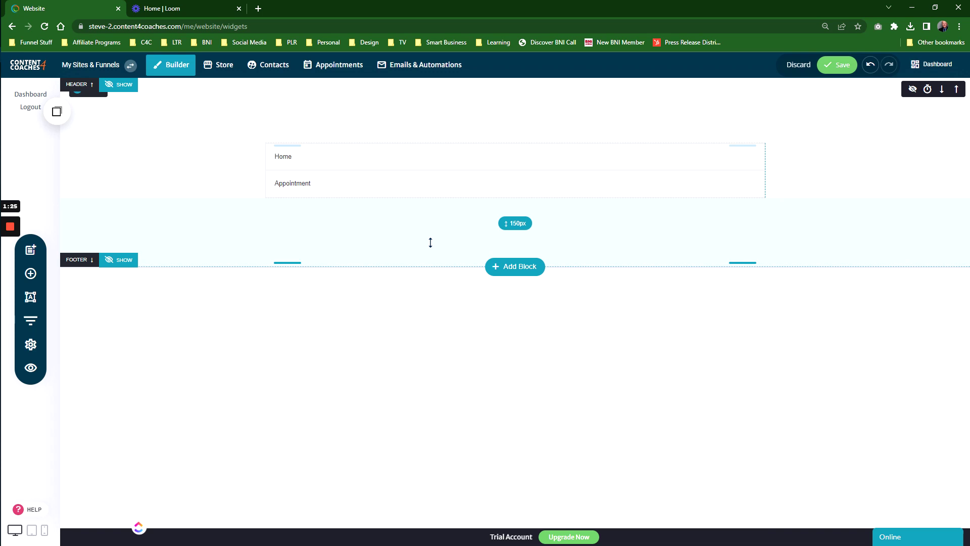
Rename the Home menu item to 'Home Page'.
click(392, 169)
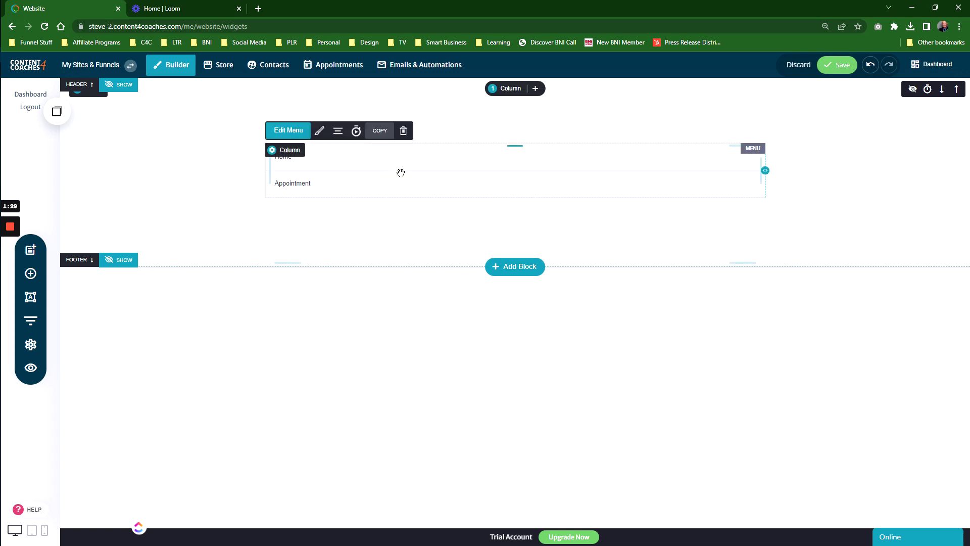
click(293, 136)
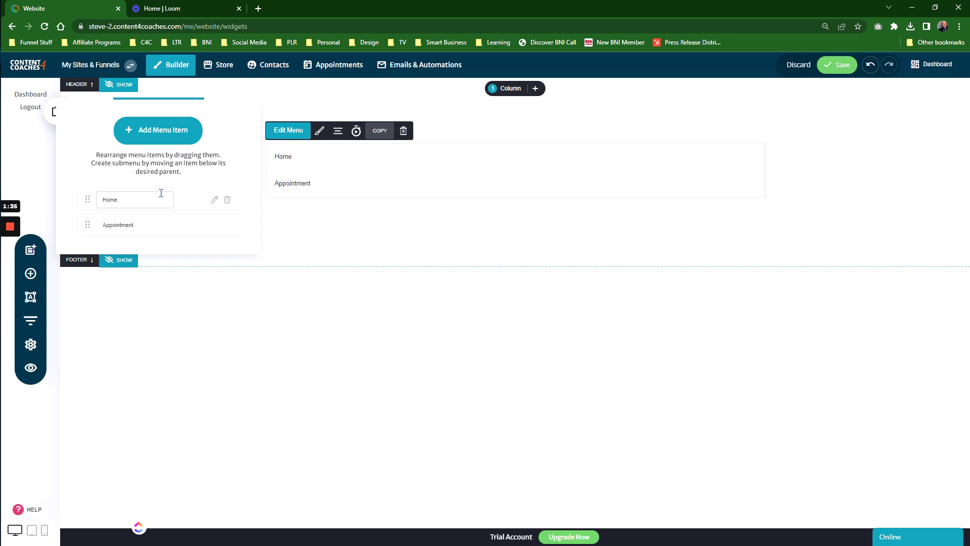
click(120, 198)
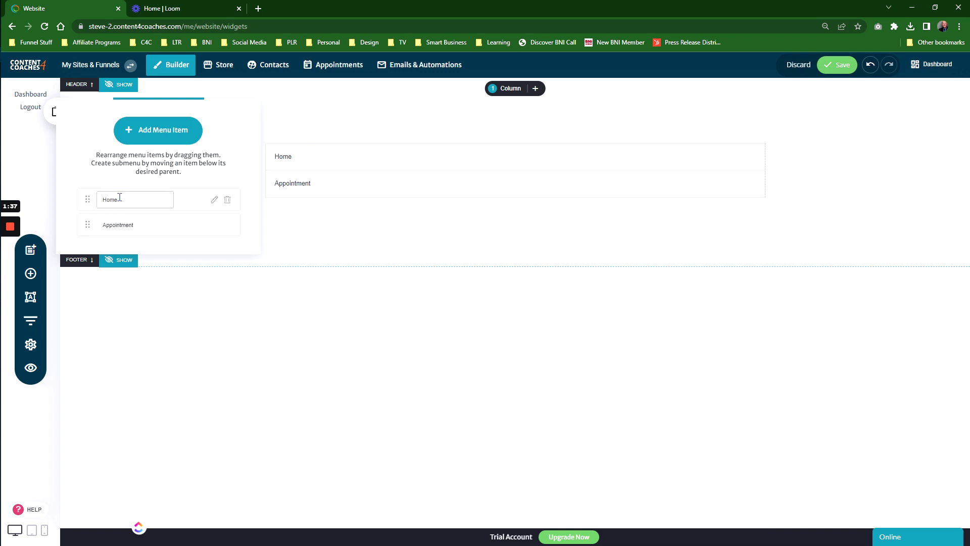
double_click(120, 198)
click(147, 201)
key(Return)
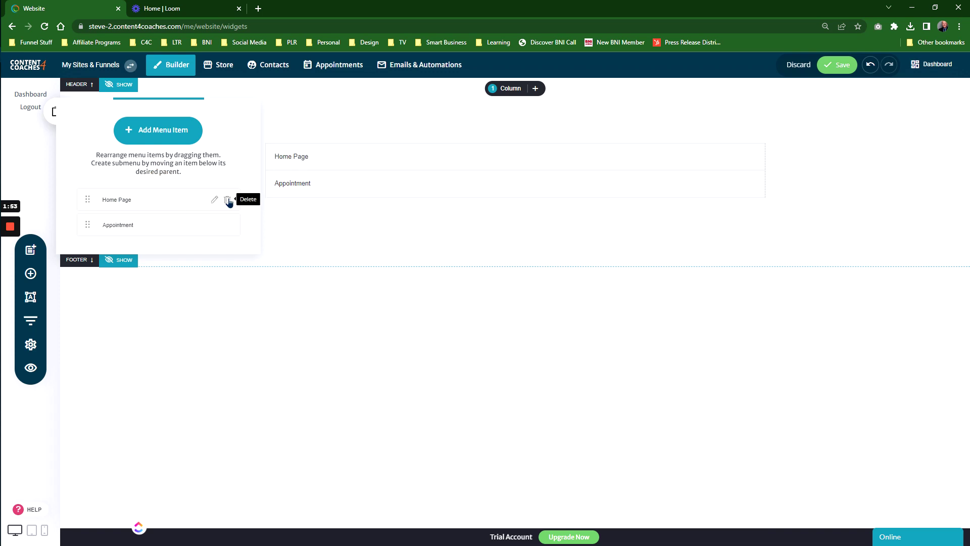
Relink that first item to the Services page so it becomes Services.
click(216, 201)
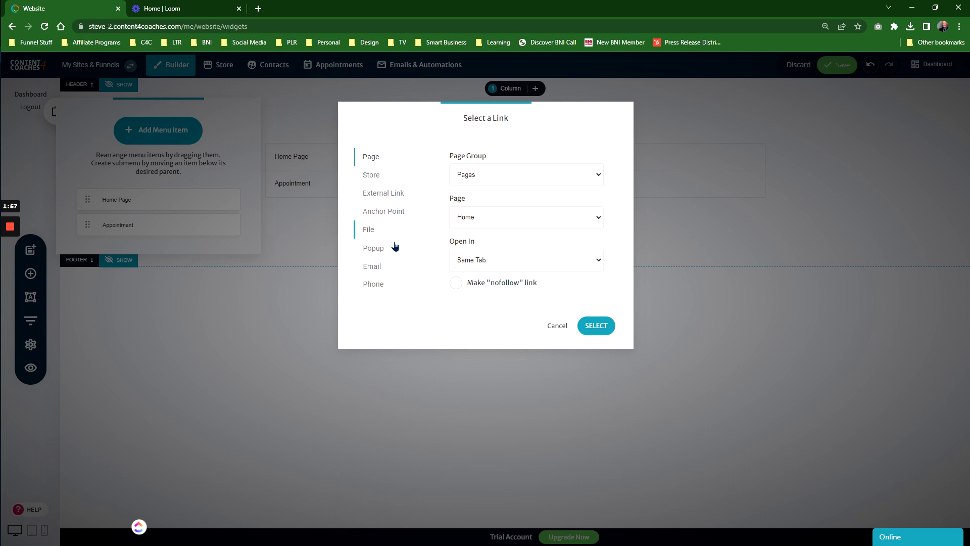
click(526, 178)
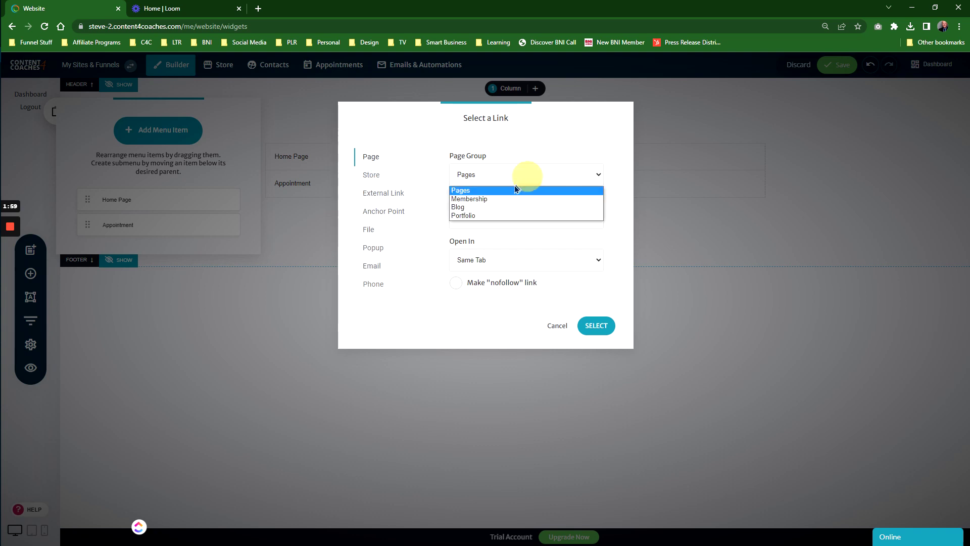
click(502, 188)
click(484, 219)
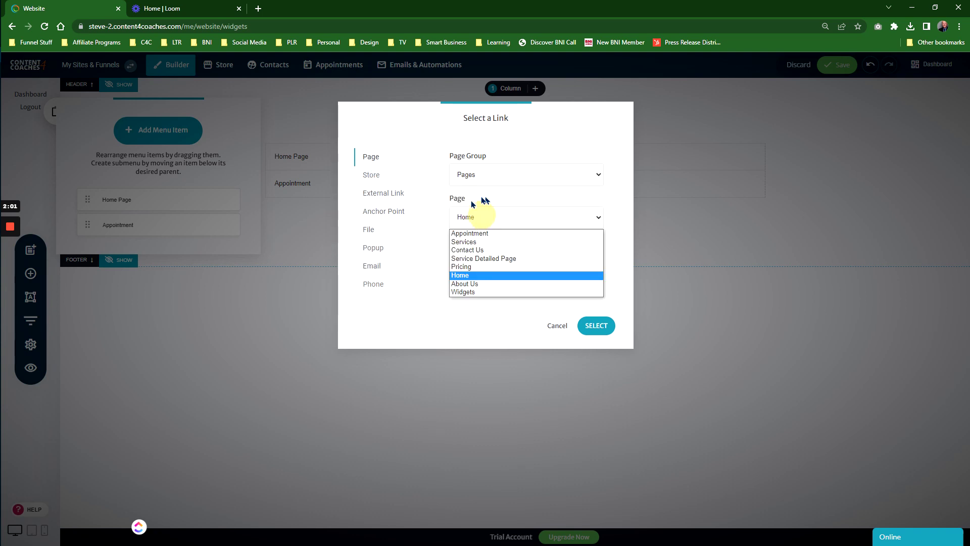
click(473, 243)
click(590, 326)
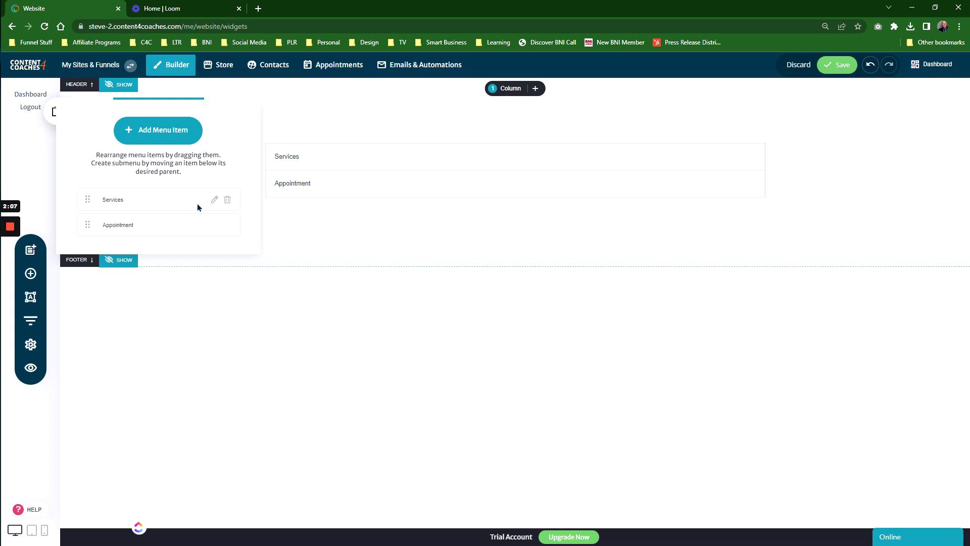
Move Services below Appointment, leaving the Appointment link unchanged.
click(118, 202)
click(198, 178)
click(83, 204)
drag(83, 204, 95, 185)
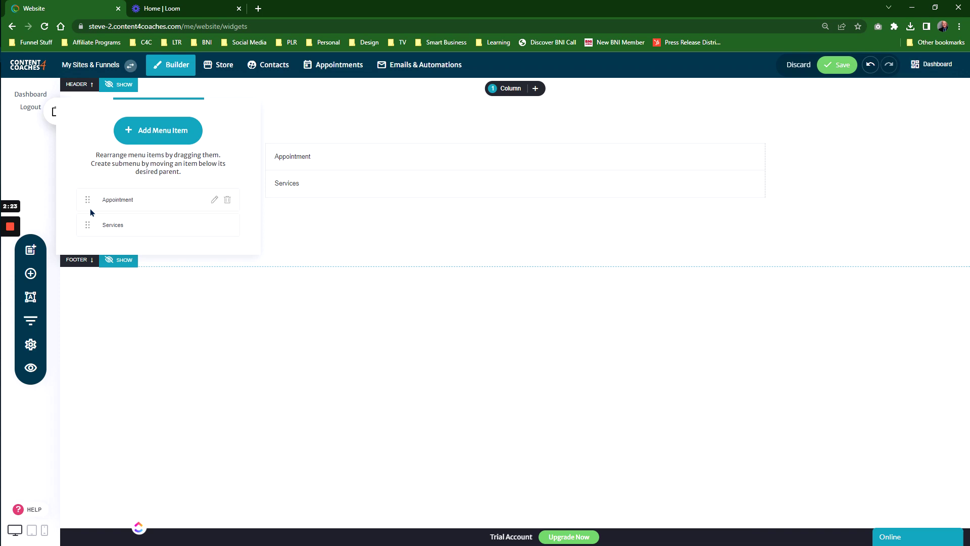
click(153, 143)
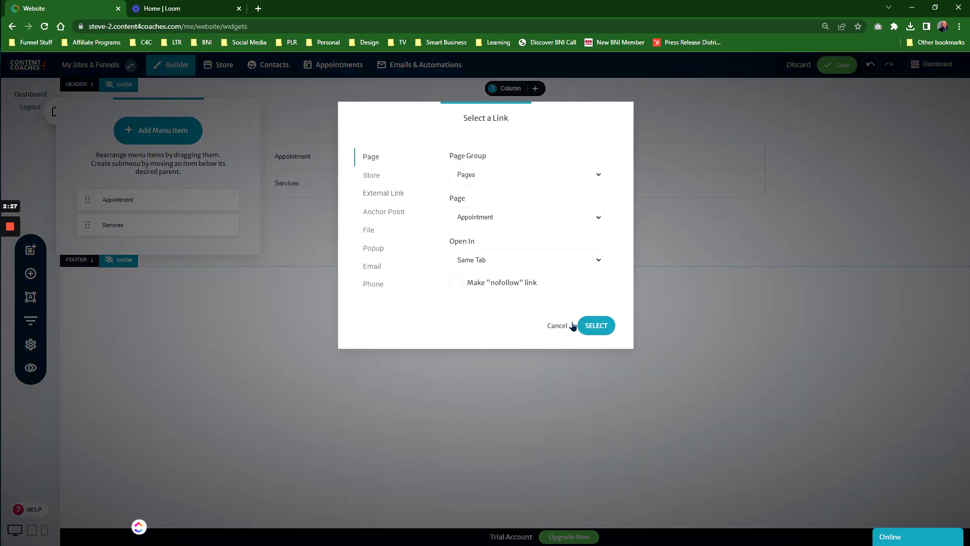
click(558, 325)
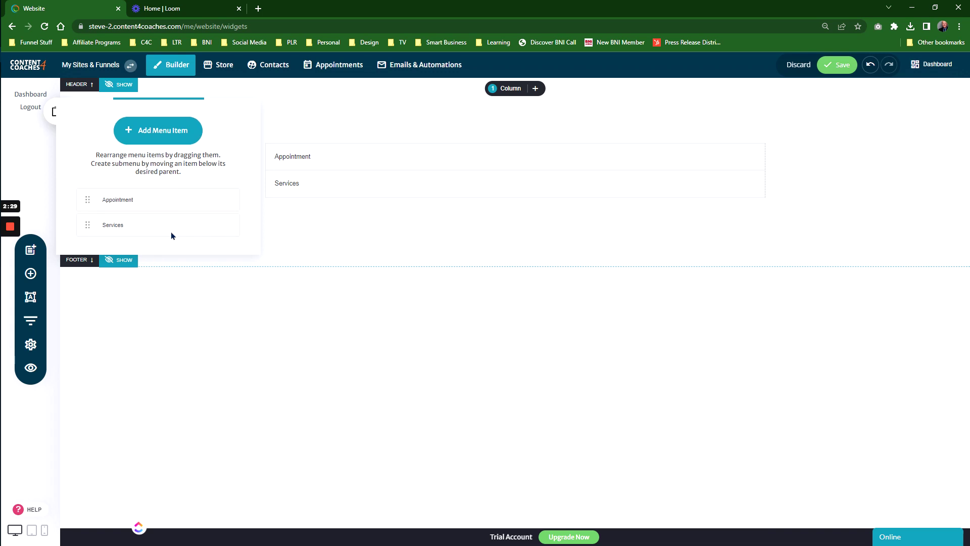
click(215, 200)
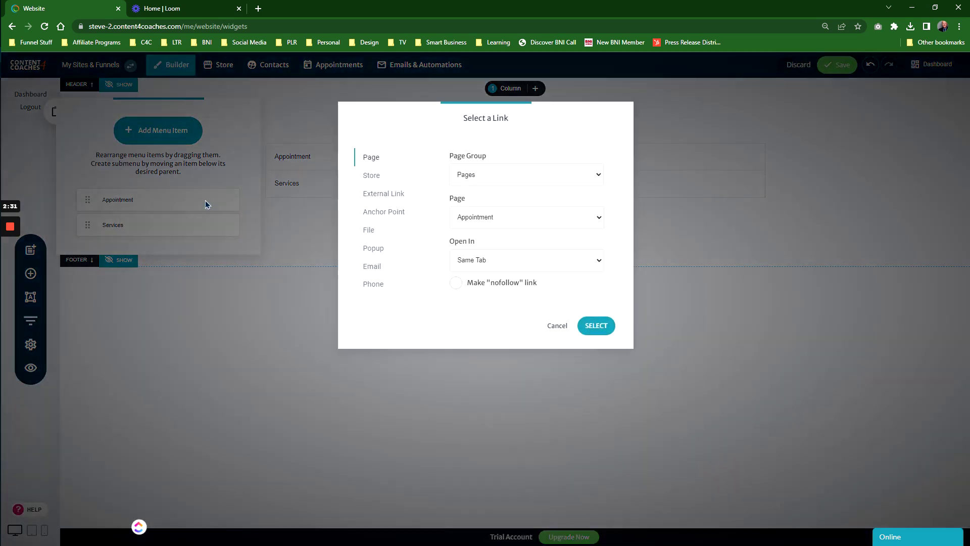
click(550, 329)
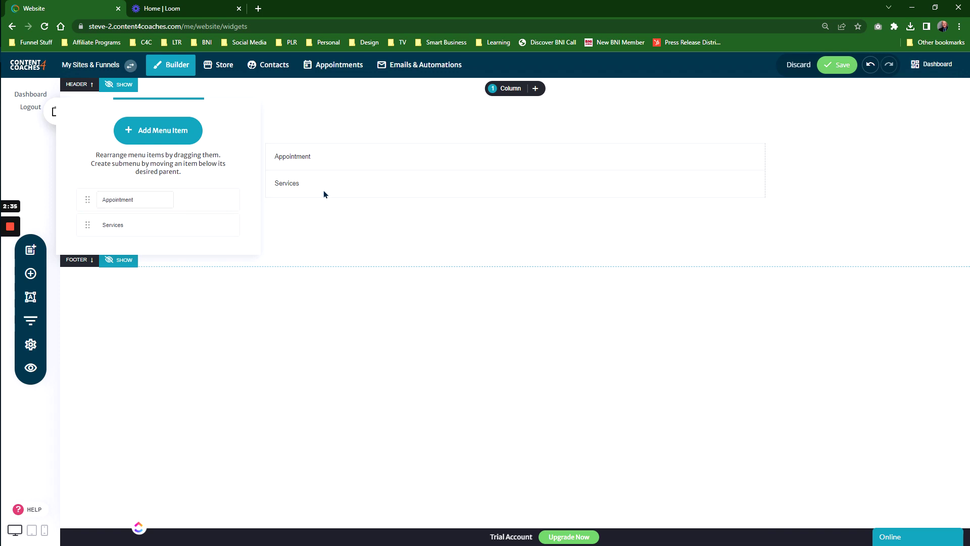
In the menu's Styling panel, set the layout to Horizontal instead of Burger/Vertical.
click(403, 172)
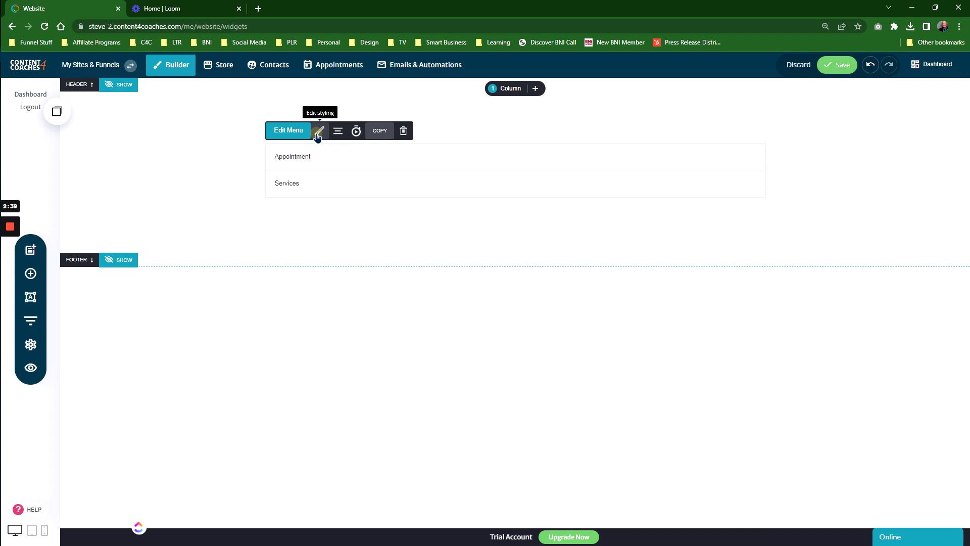
click(318, 132)
mouse_move(190, 111)
mouse_down()
mouse_move(522, 144)
mouse_move(840, 102)
mouse_move(693, 106)
mouse_up()
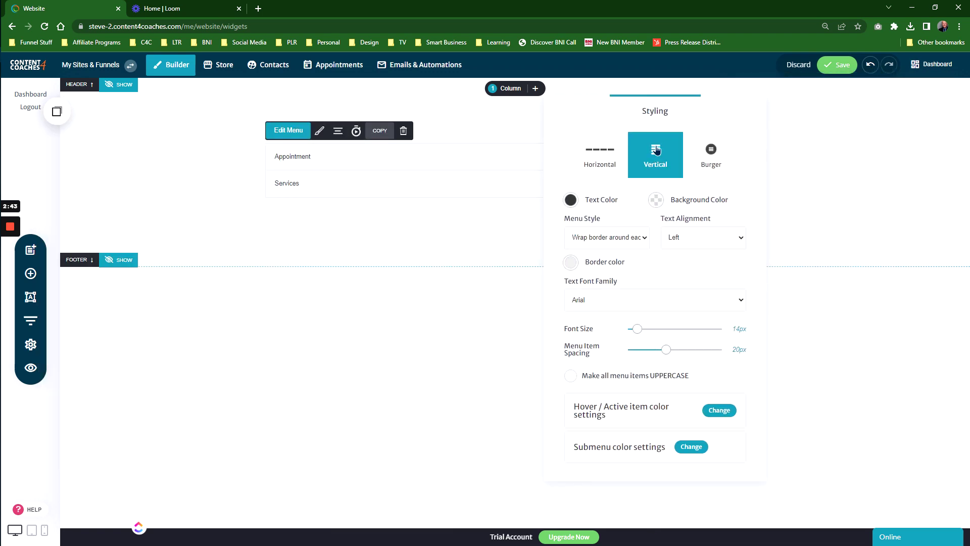
click(597, 158)
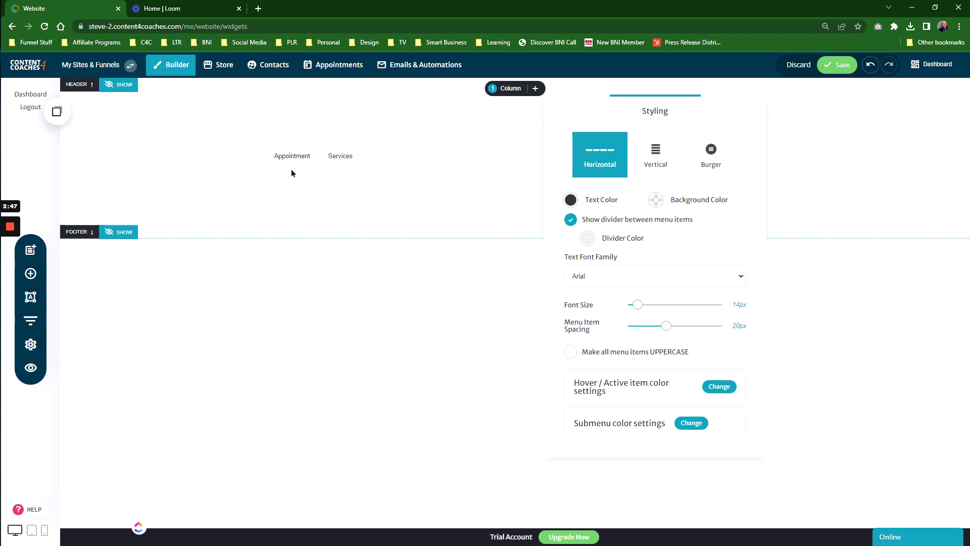
click(711, 158)
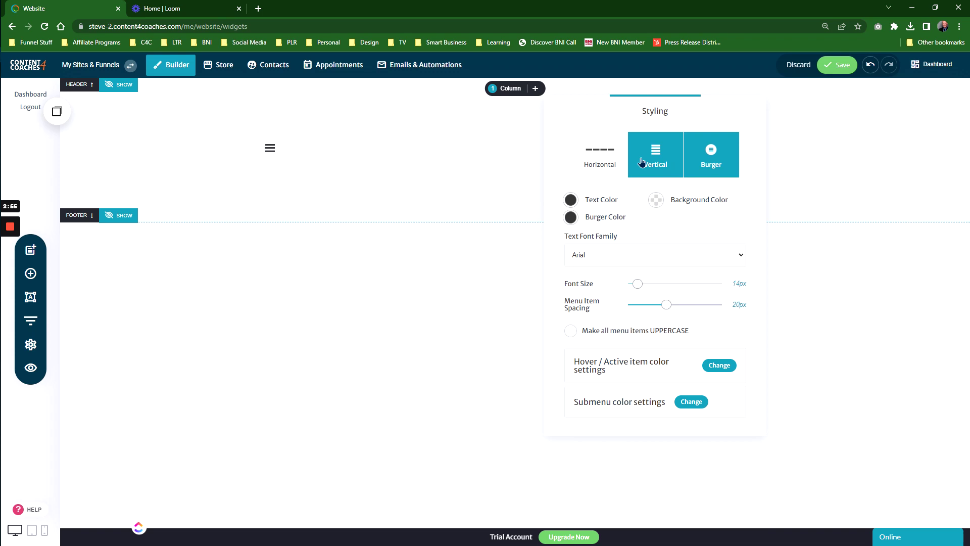
click(612, 155)
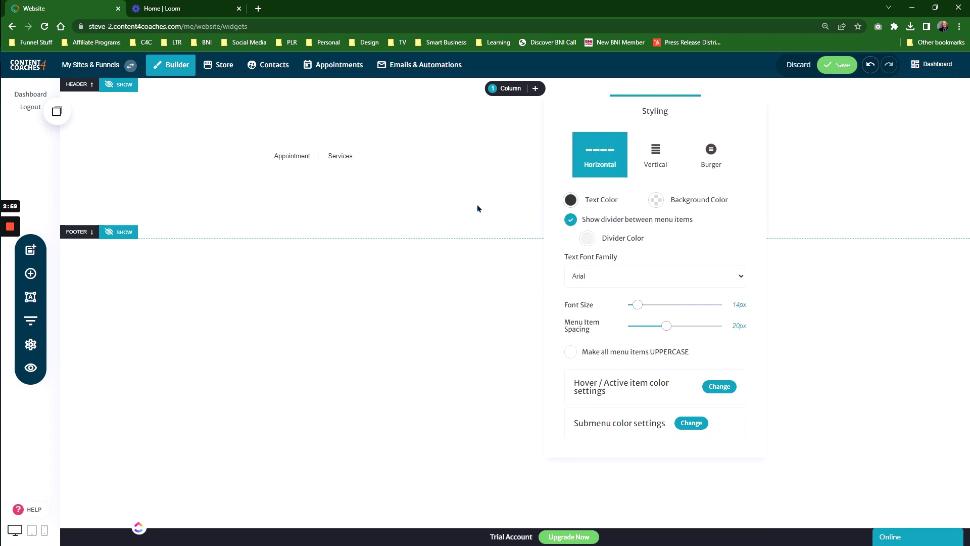
Give the menu a light-blue background, white text and white dividers.
click(571, 200)
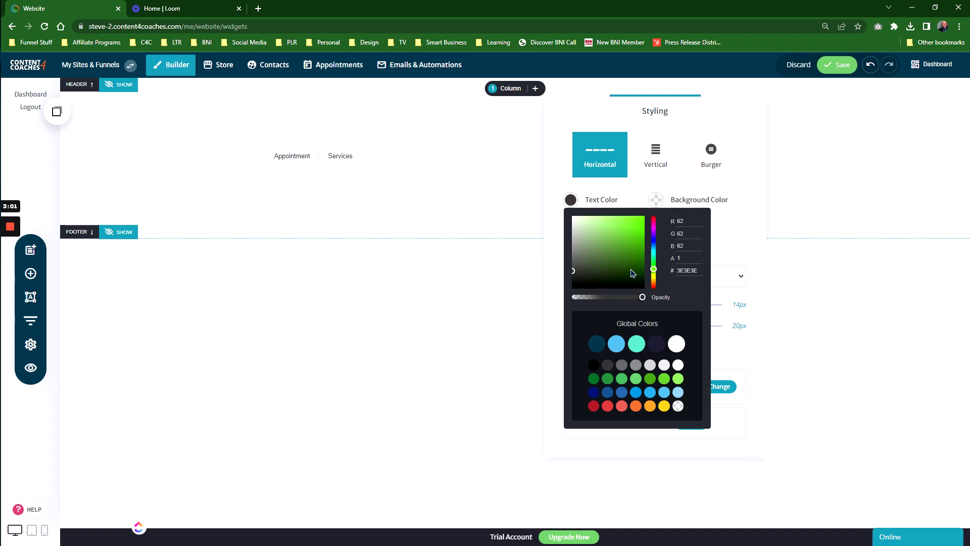
click(655, 200)
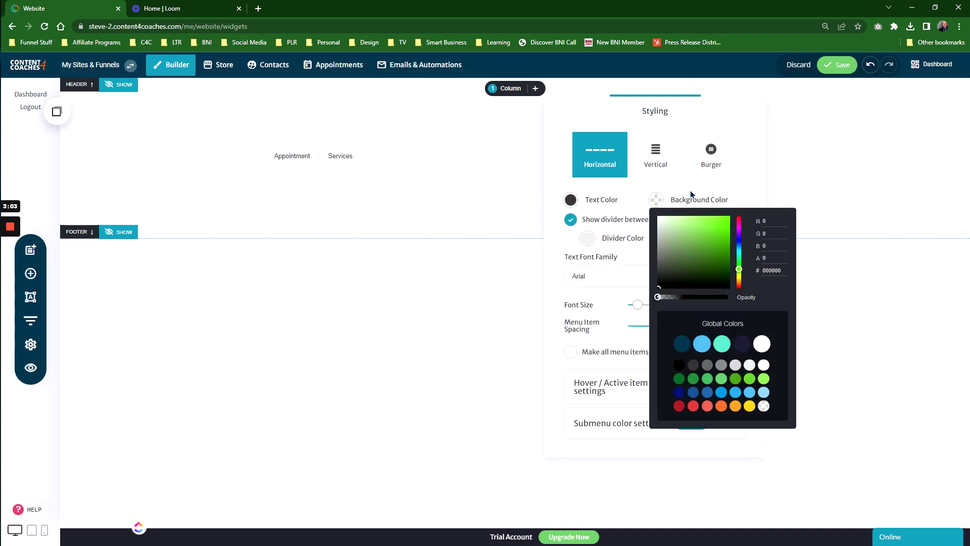
click(702, 344)
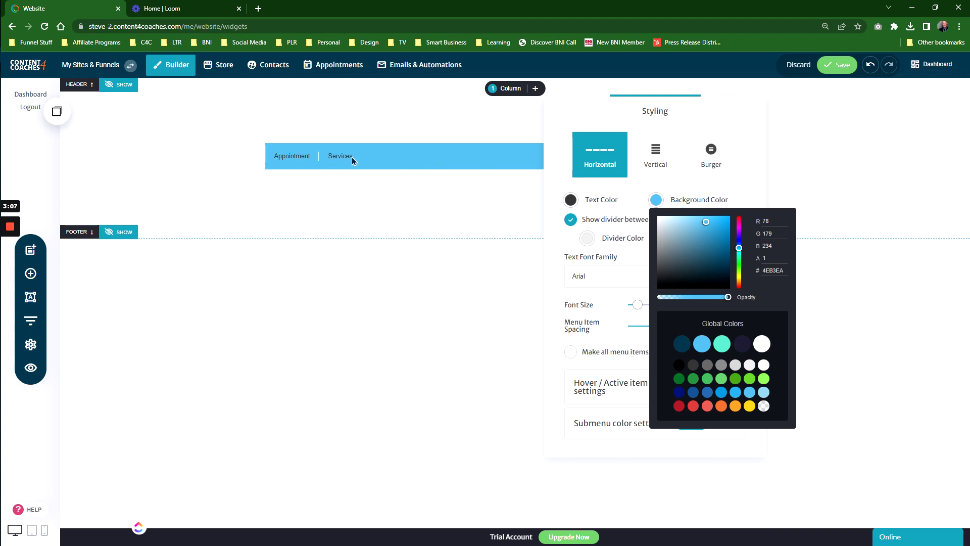
click(570, 200)
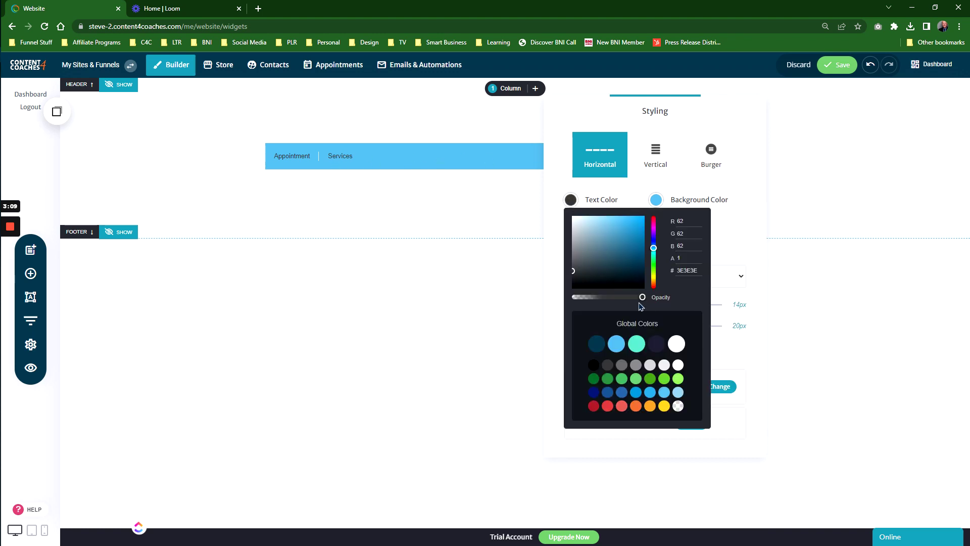
click(675, 344)
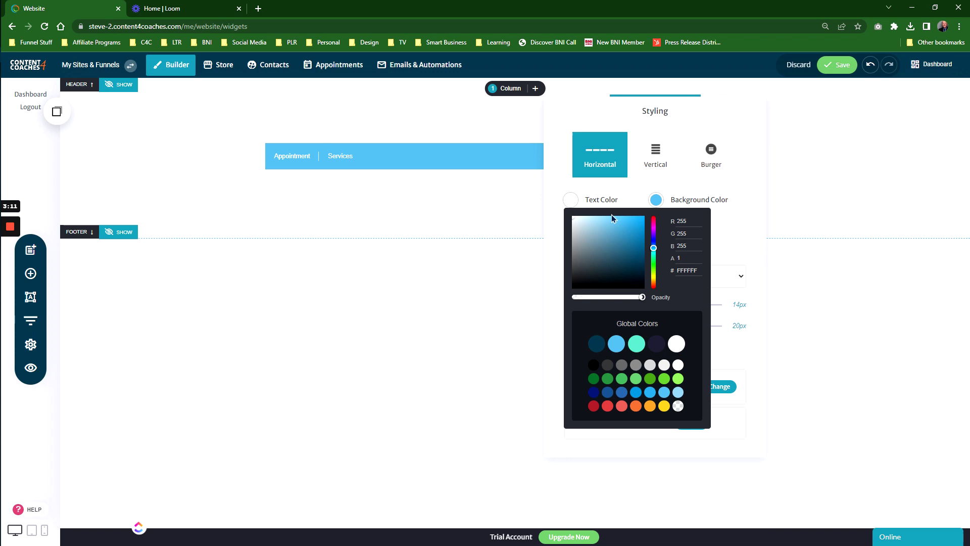
click(606, 196)
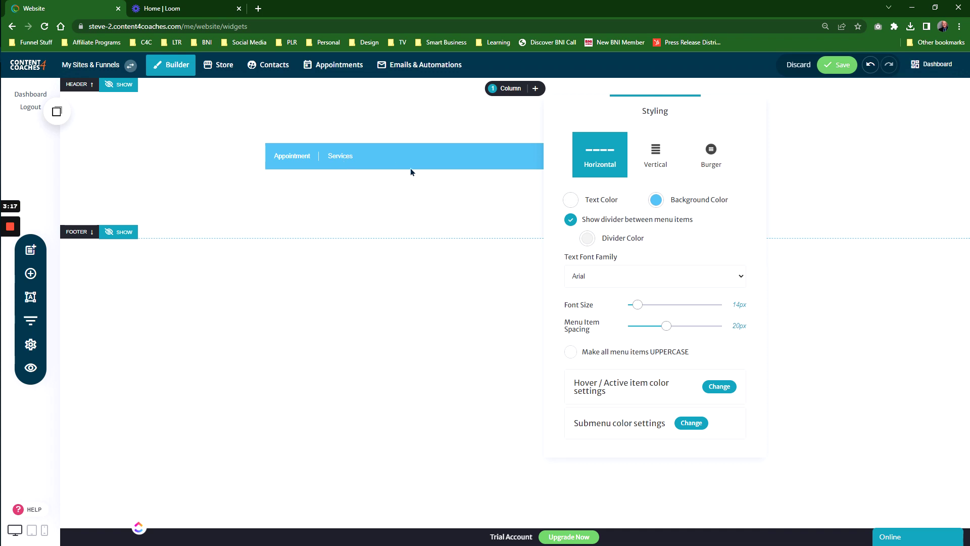
click(588, 239)
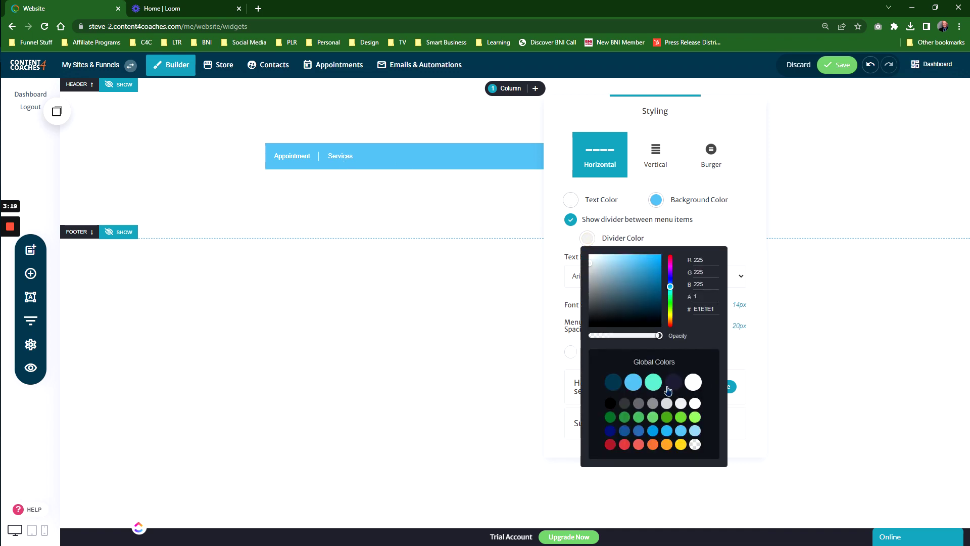
click(681, 444)
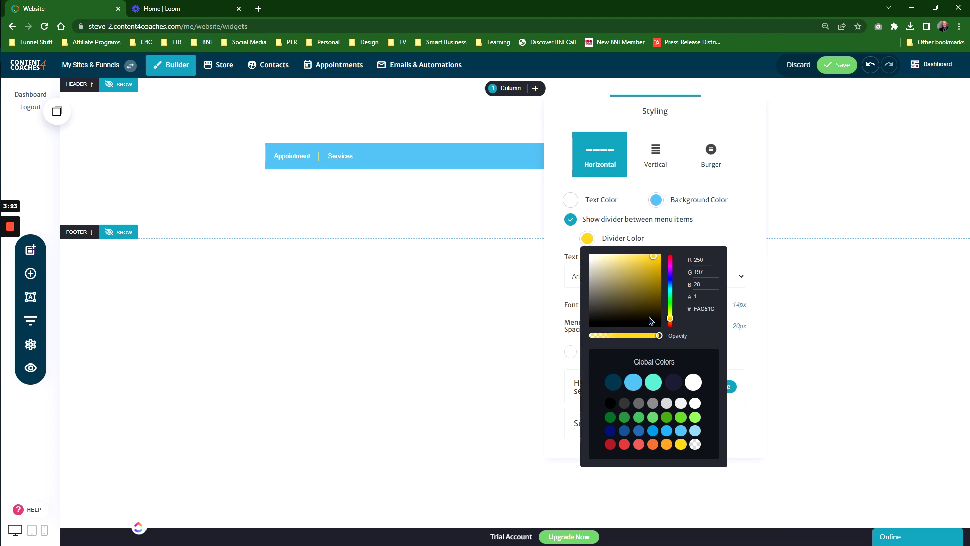
click(695, 403)
click(700, 214)
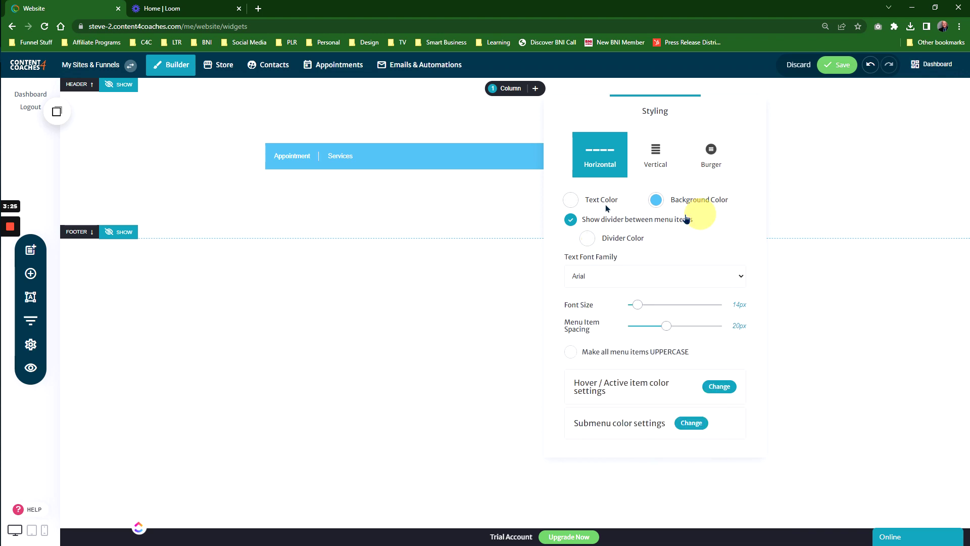
Set the menu font to Helvetica 19px with 20px item spacing and uppercase off.
click(607, 277)
click(607, 278)
click(606, 278)
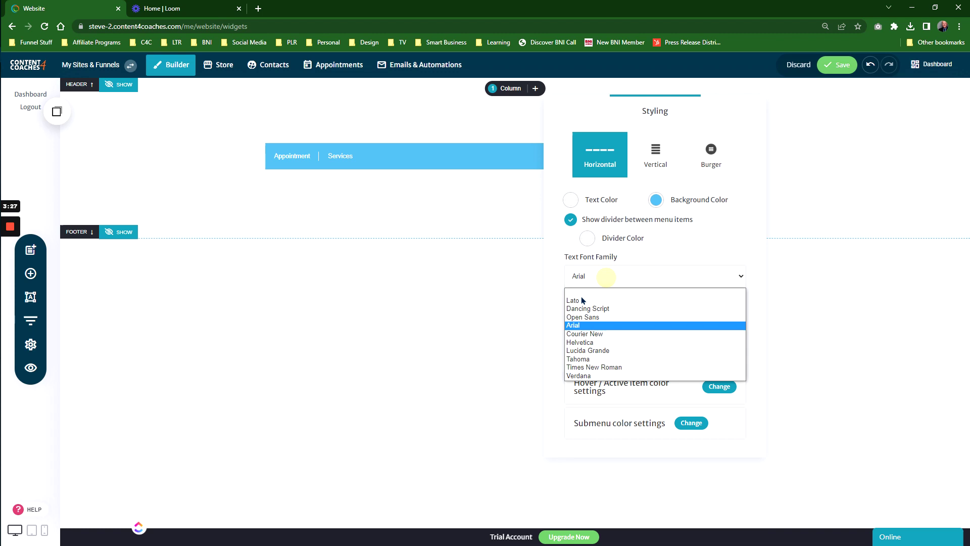
click(592, 342)
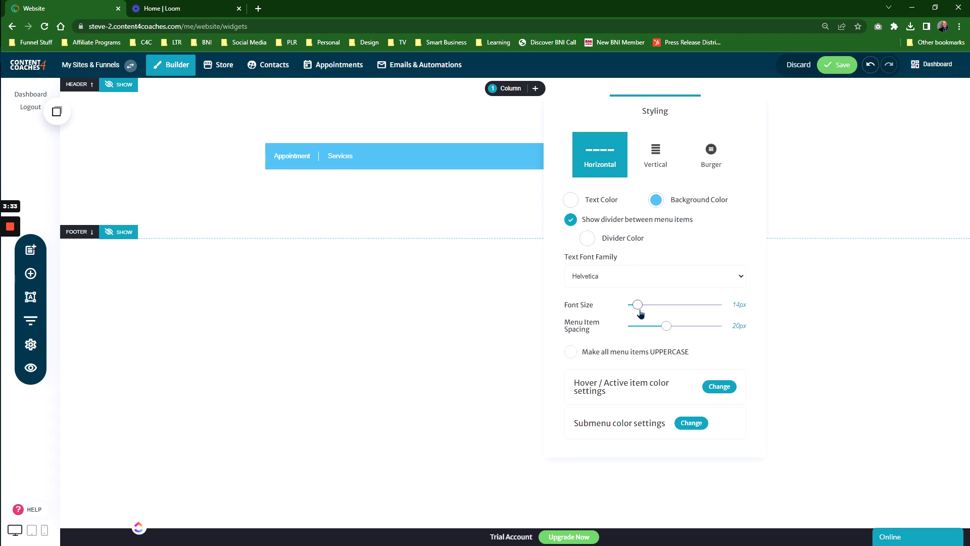
drag(638, 304, 646, 306)
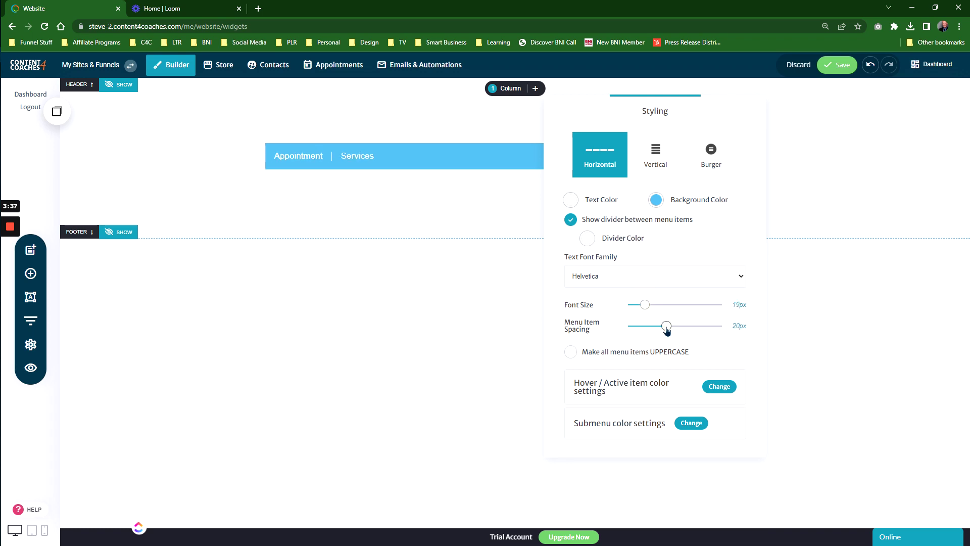
drag(666, 328, 687, 334)
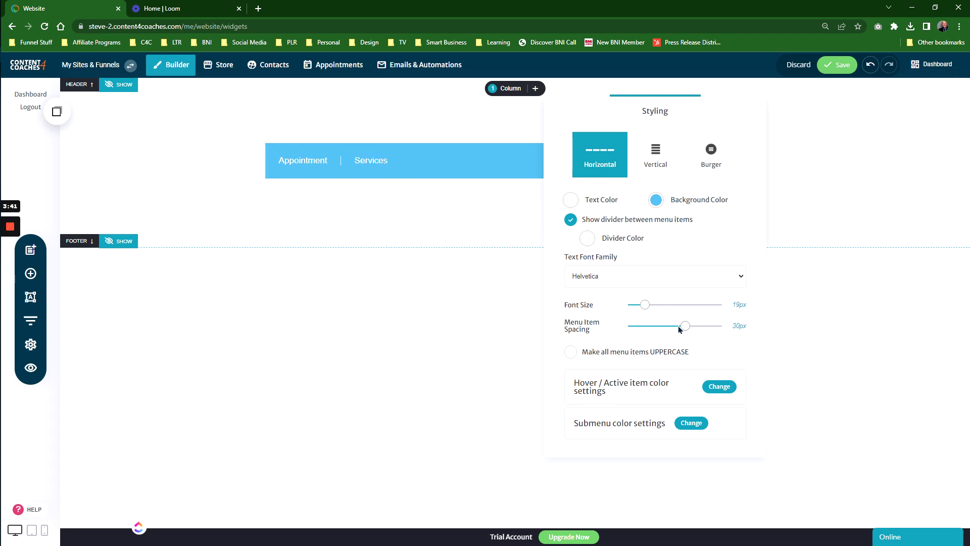
drag(685, 328, 666, 326)
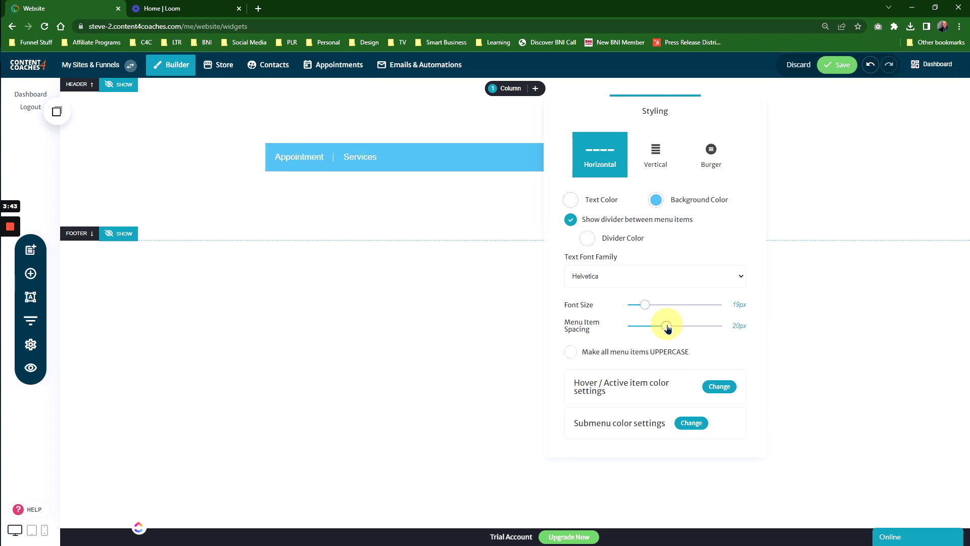
click(580, 355)
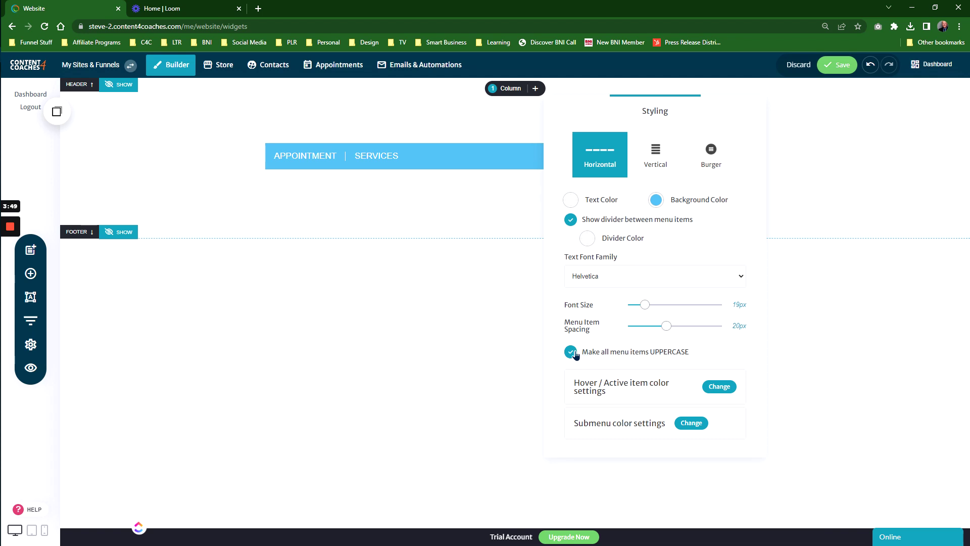
click(573, 353)
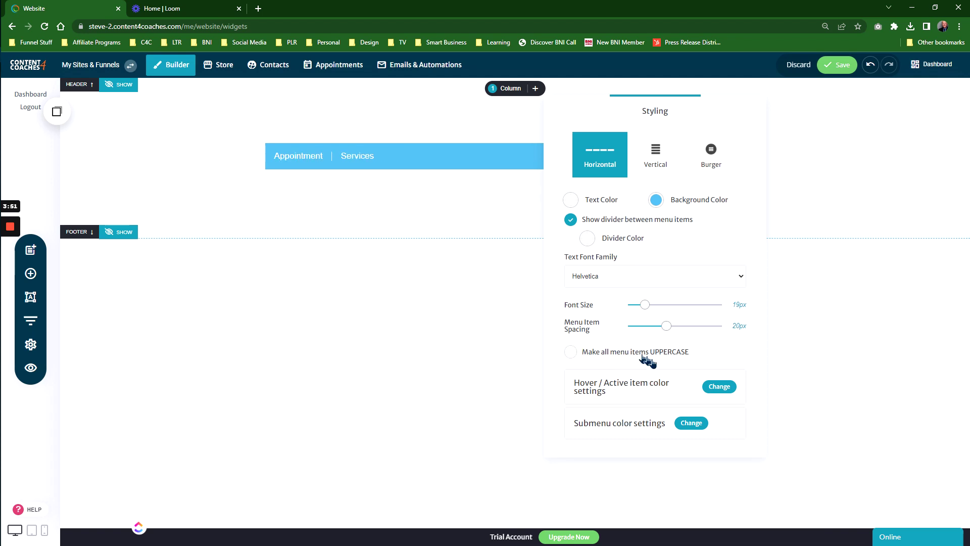
Set the hover/active menu item text colour to dark teal (0C3C55).
click(705, 387)
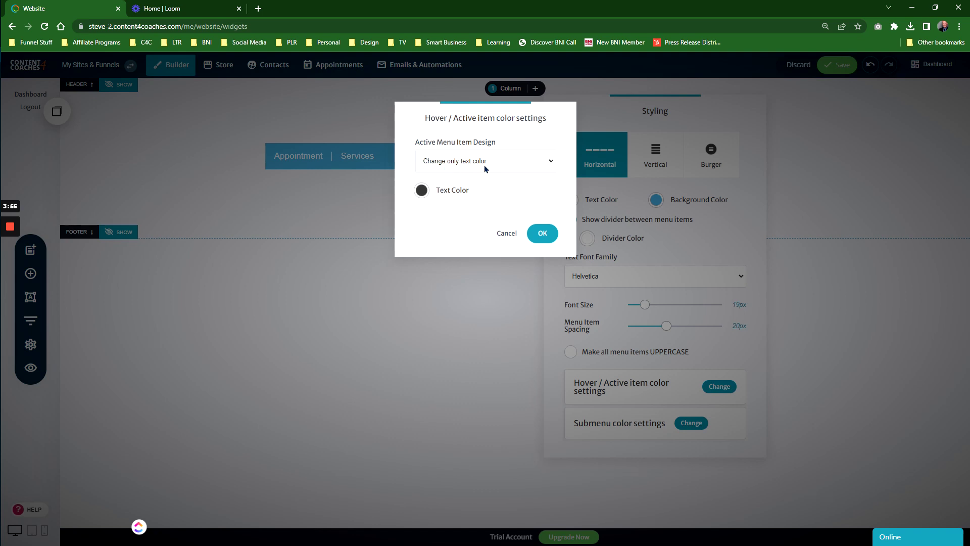
click(421, 192)
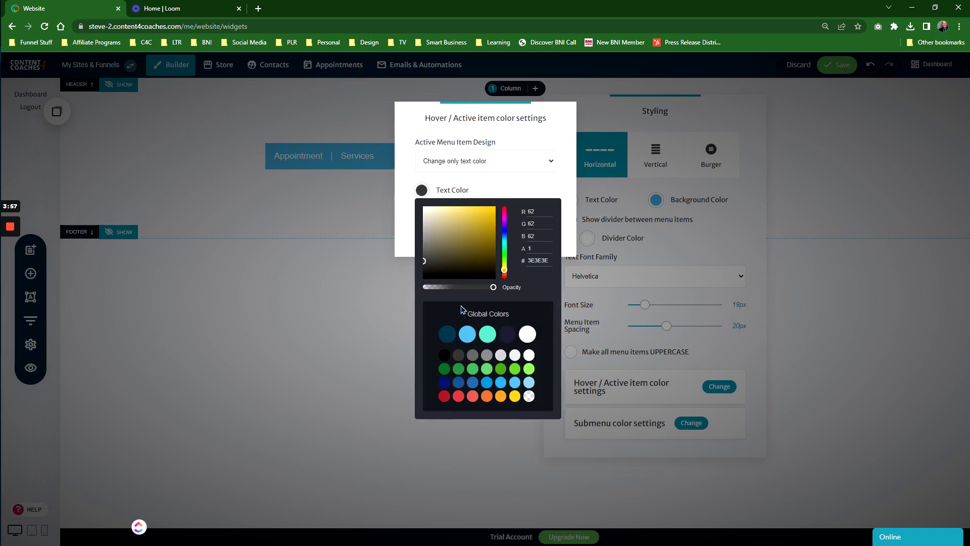
click(455, 336)
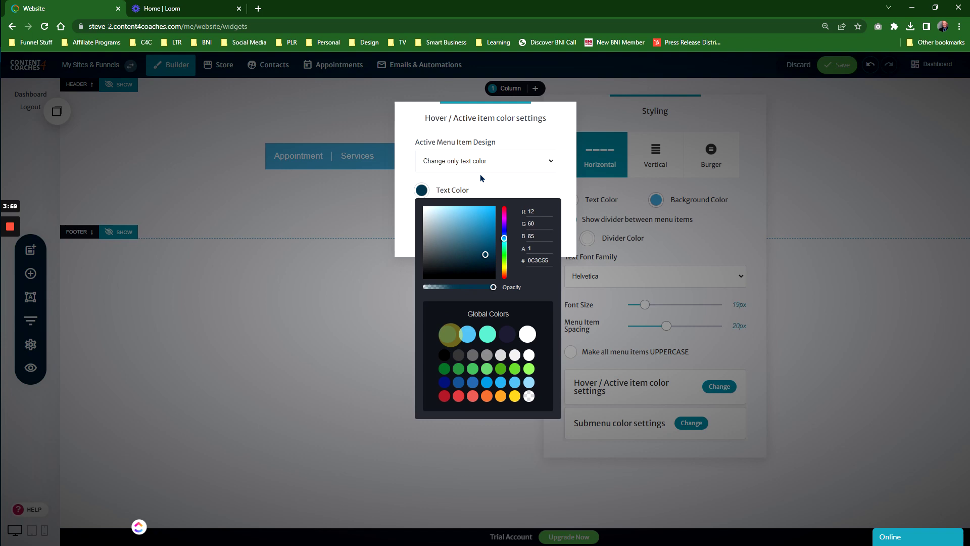
click(480, 174)
click(556, 235)
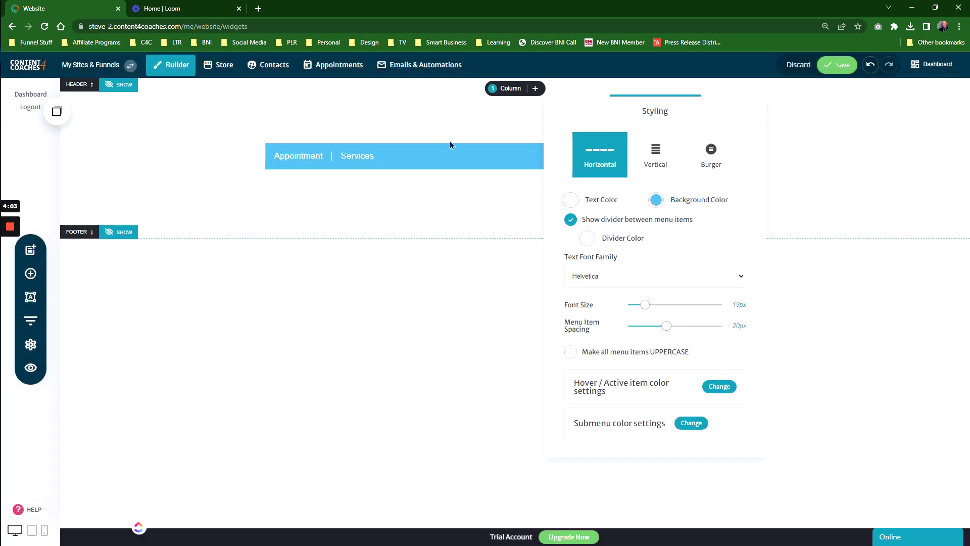
Save the changes, preview the website, then return to the builder.
click(369, 272)
click(837, 64)
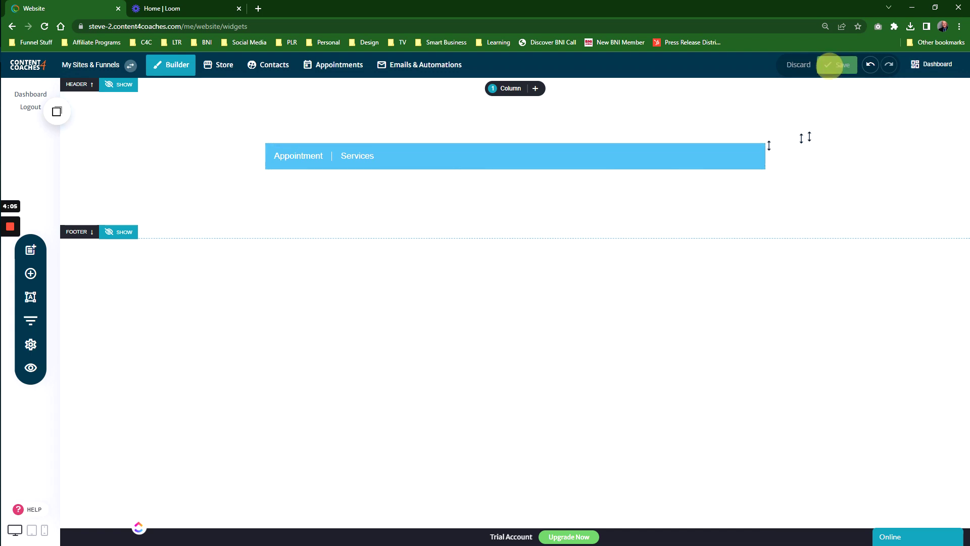
click(30, 368)
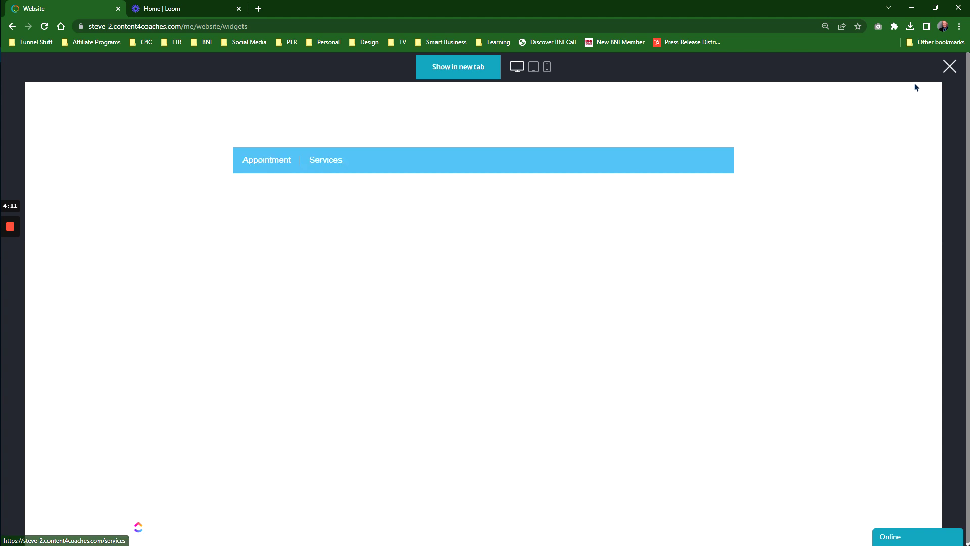
click(949, 67)
Reopen the menu Styling panel and inspect Submenu colour settings, cancelling without changes.
click(389, 157)
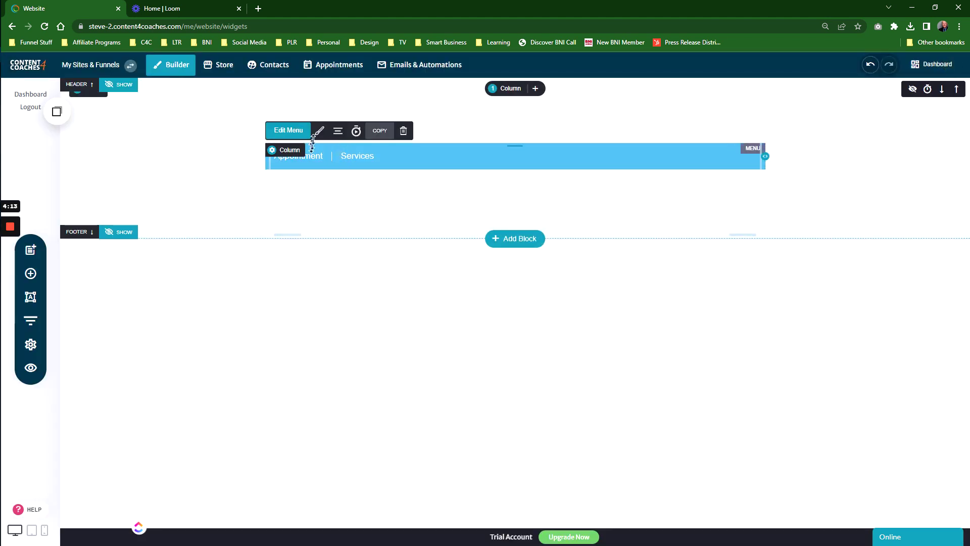
click(320, 130)
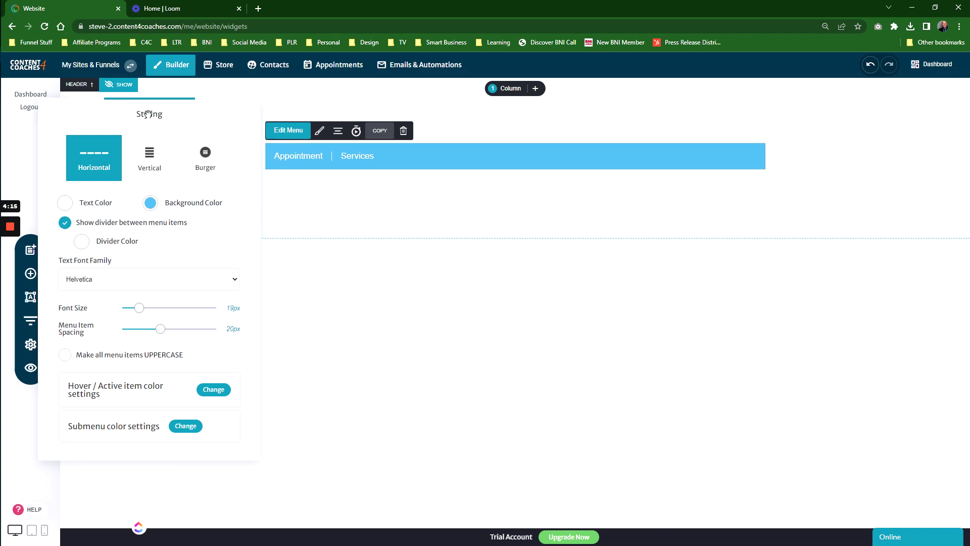
drag(149, 113, 727, 119)
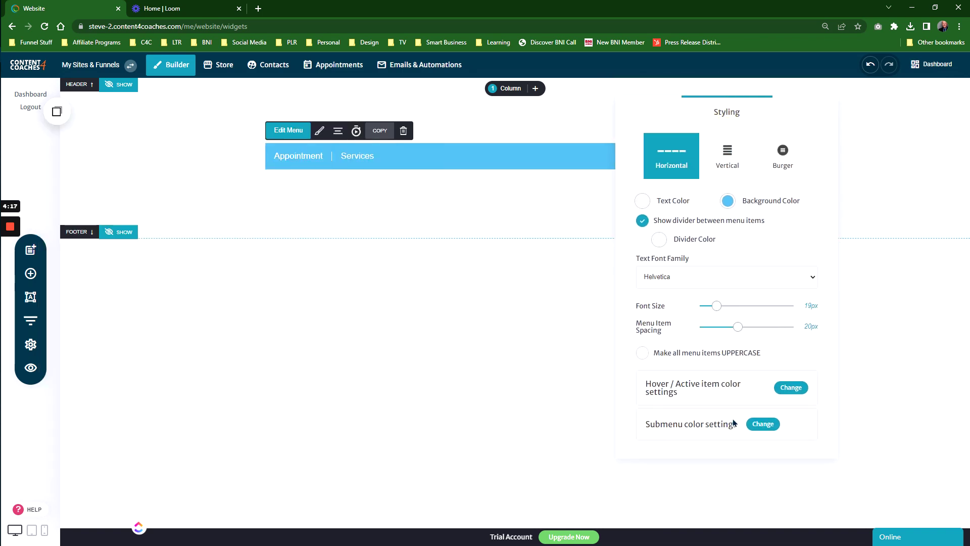
click(762, 424)
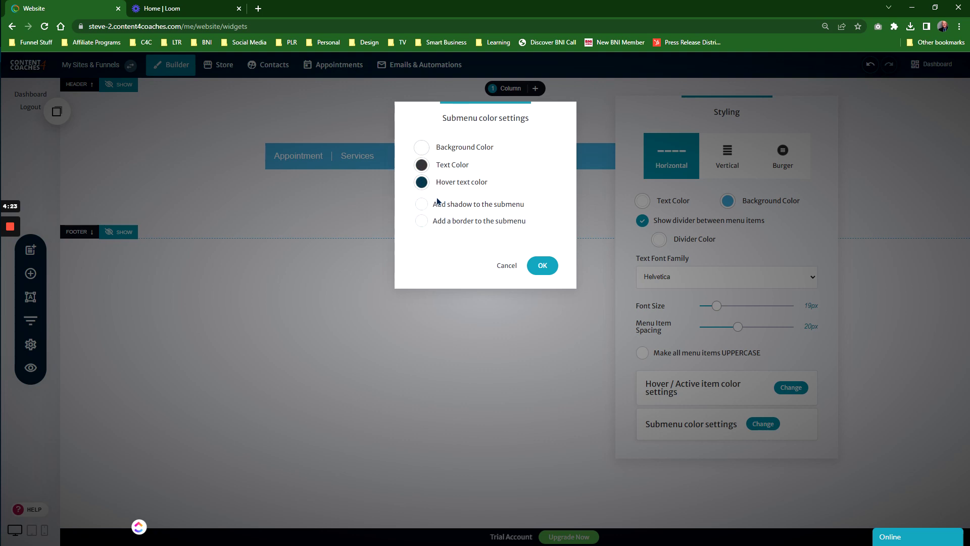
click(500, 264)
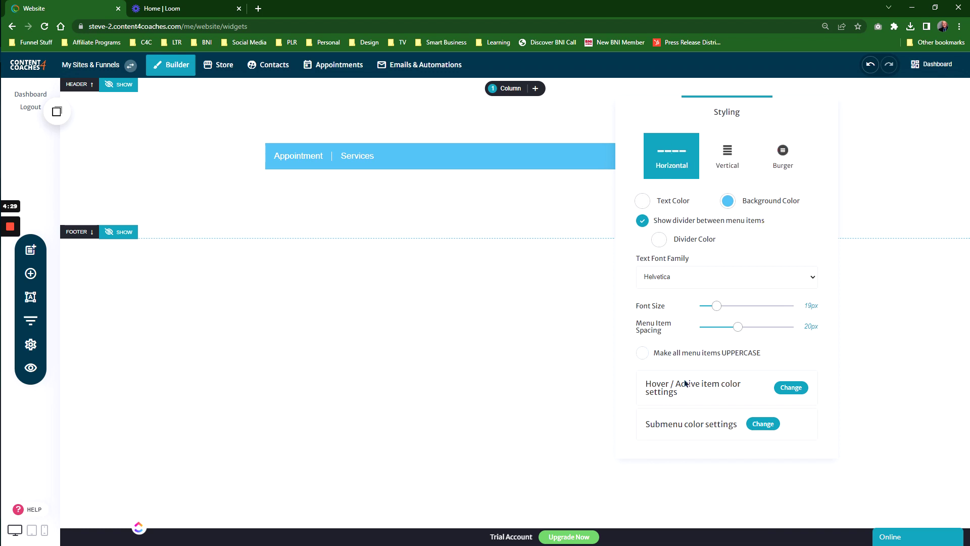
Centre the menu items and narrow the menu bar to about 660px.
click(351, 157)
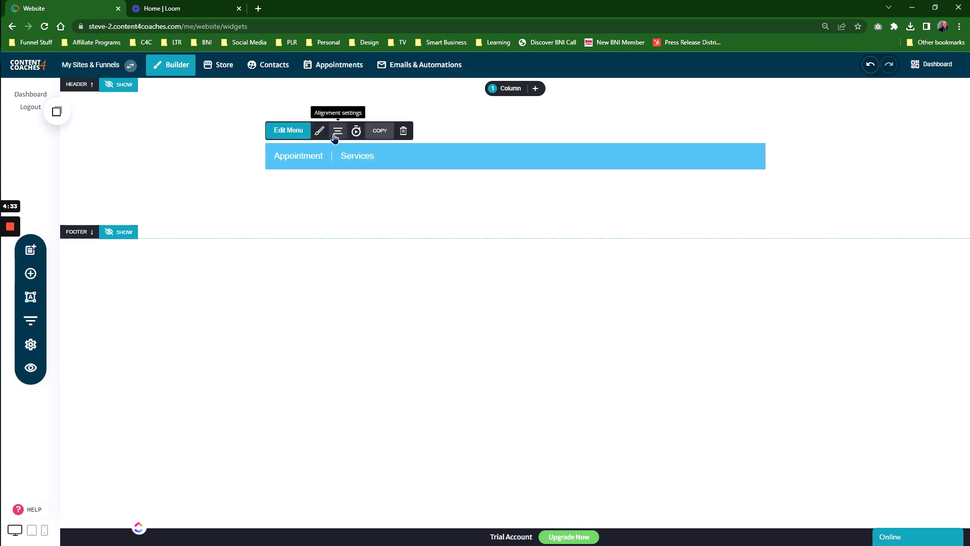
click(338, 131)
click(340, 103)
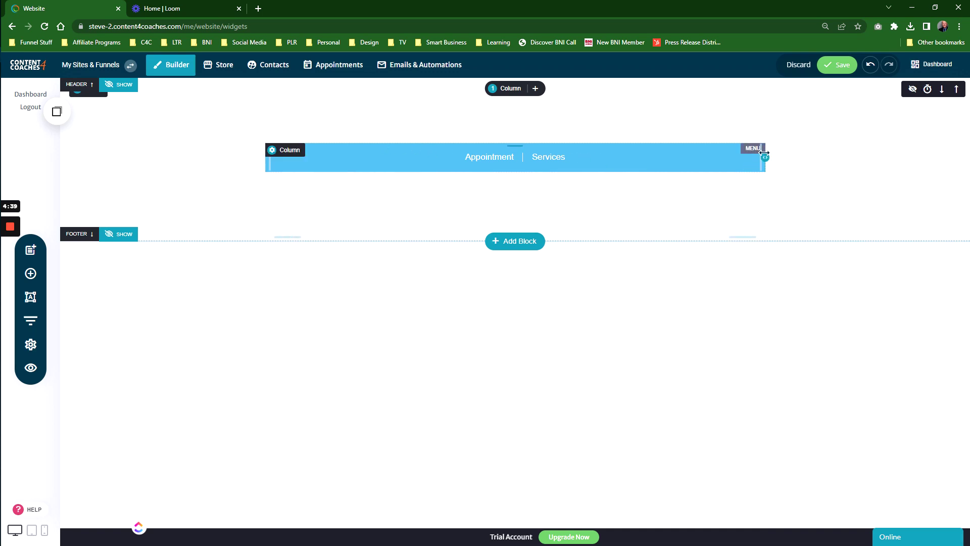
drag(764, 160, 579, 154)
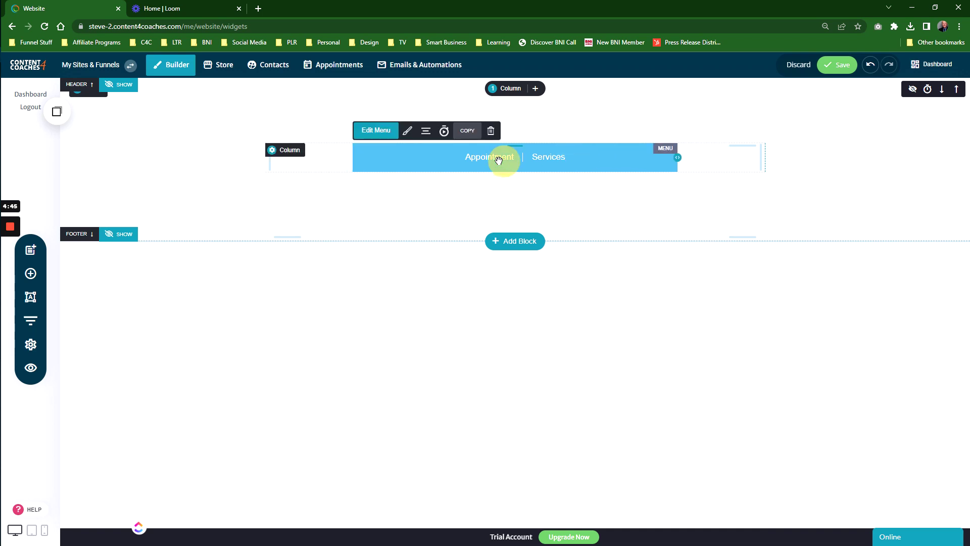
Try right alignment, settle on centre alignment, and glance at the Animation settings.
click(427, 130)
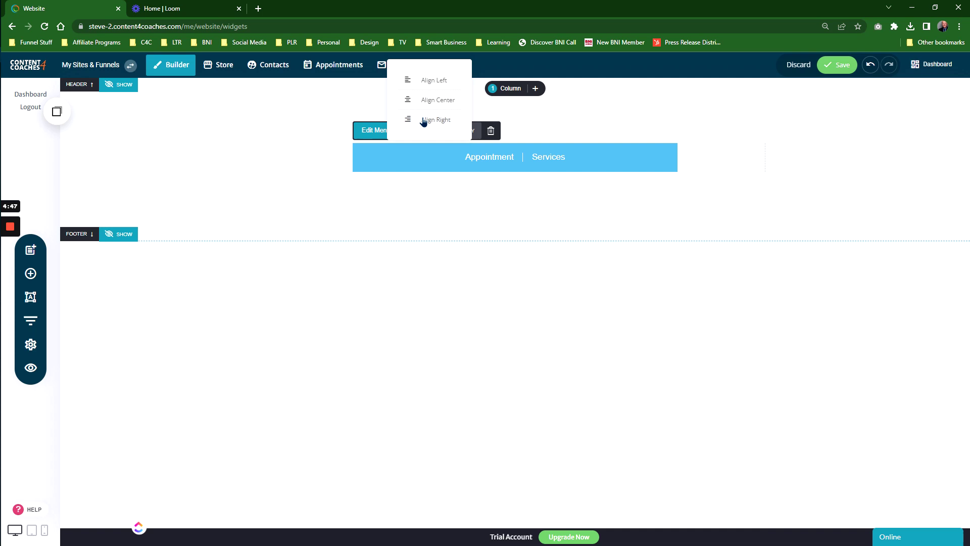
click(424, 121)
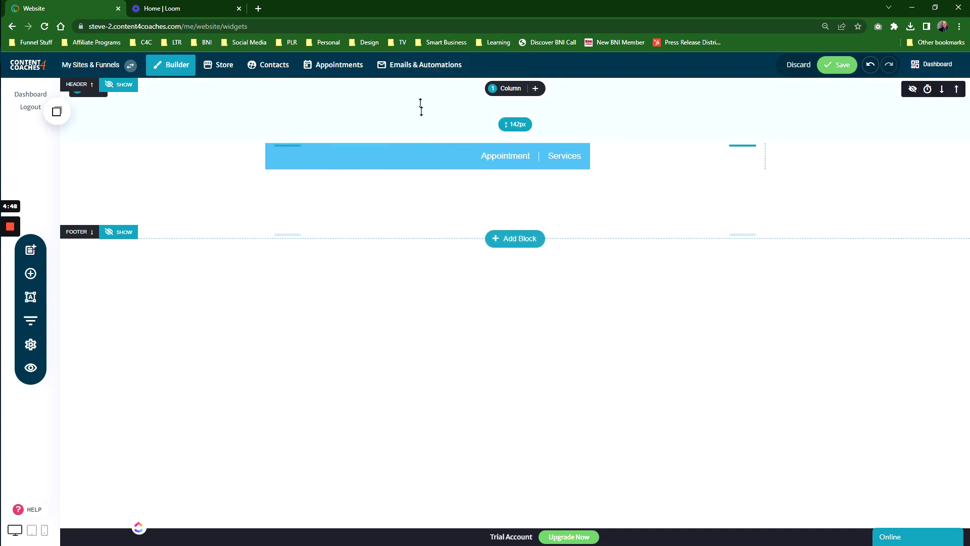
click(483, 155)
click(342, 130)
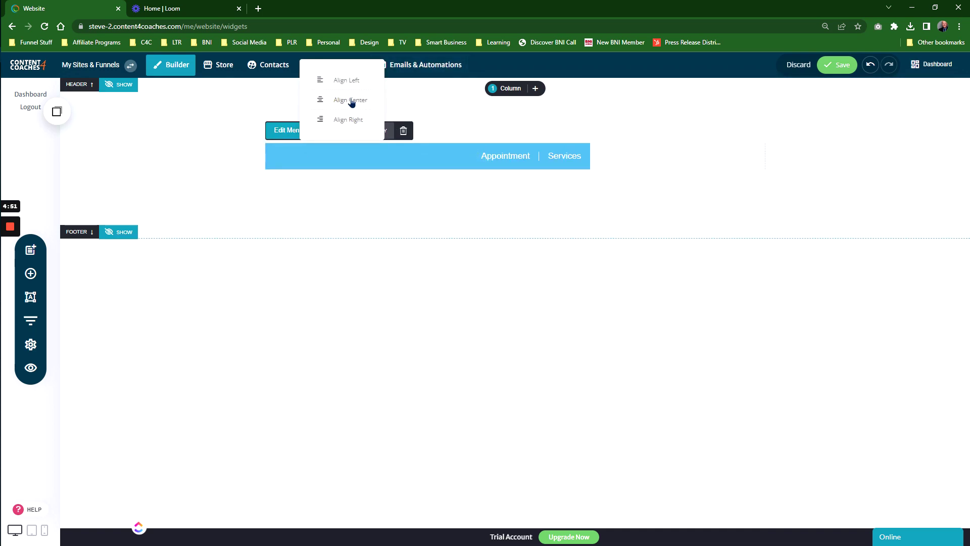
click(351, 101)
click(467, 157)
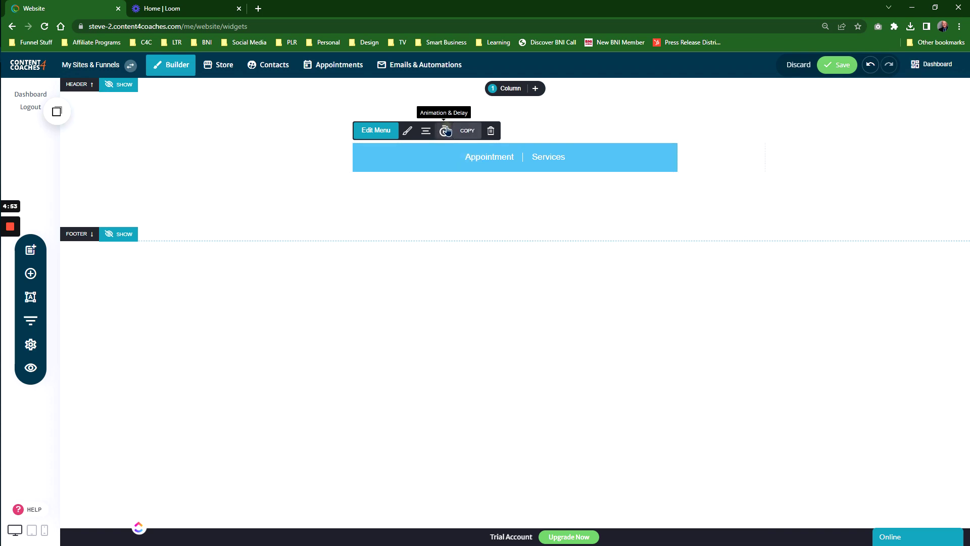
click(446, 130)
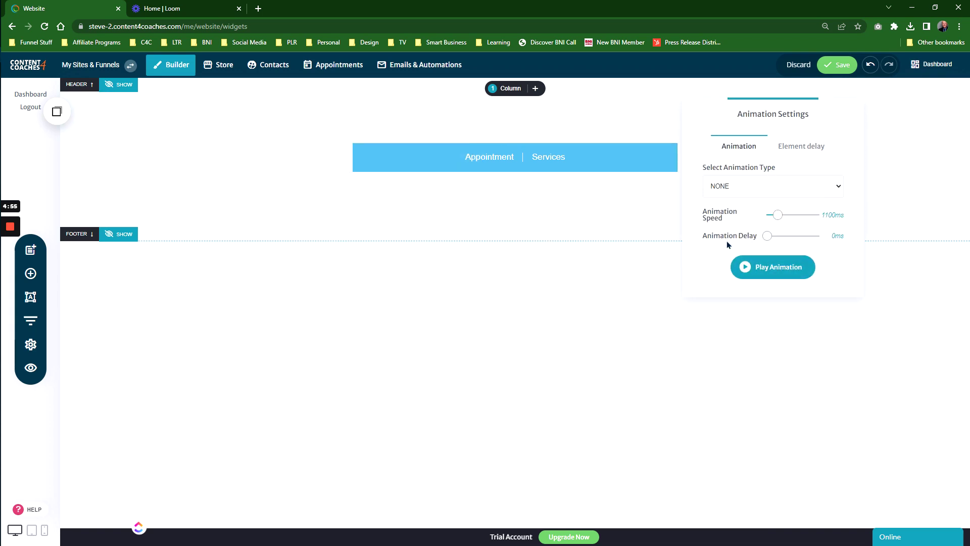
click(512, 193)
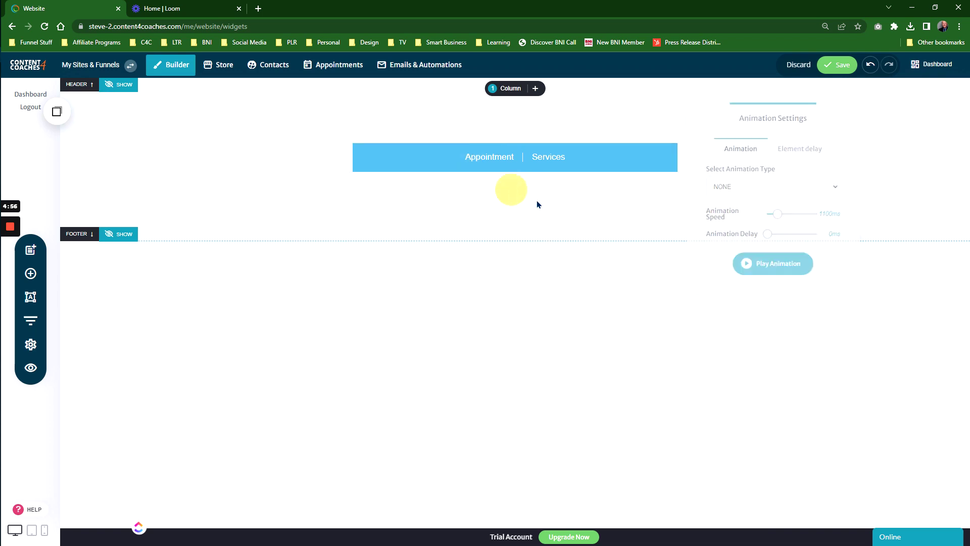
Open the menu item list and click into the Appointment label.
click(596, 165)
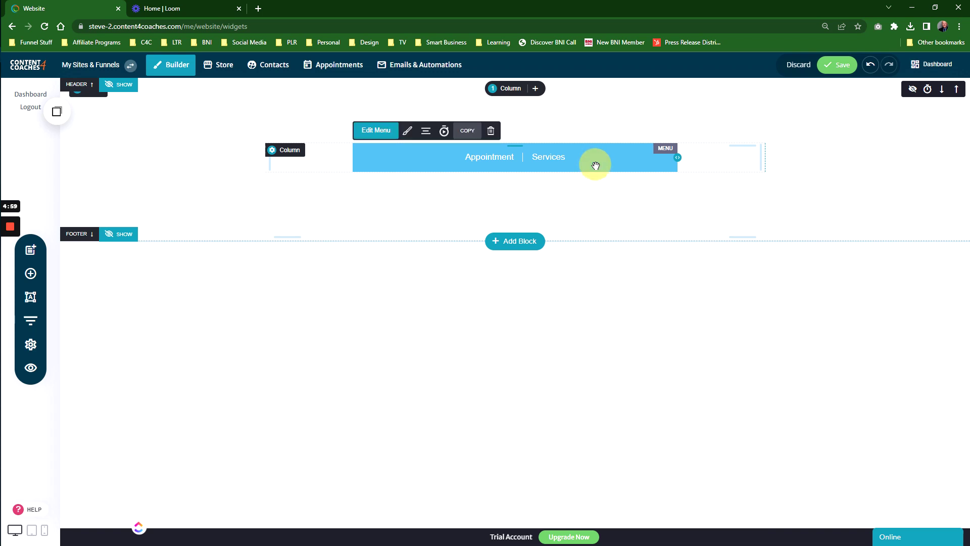
click(374, 131)
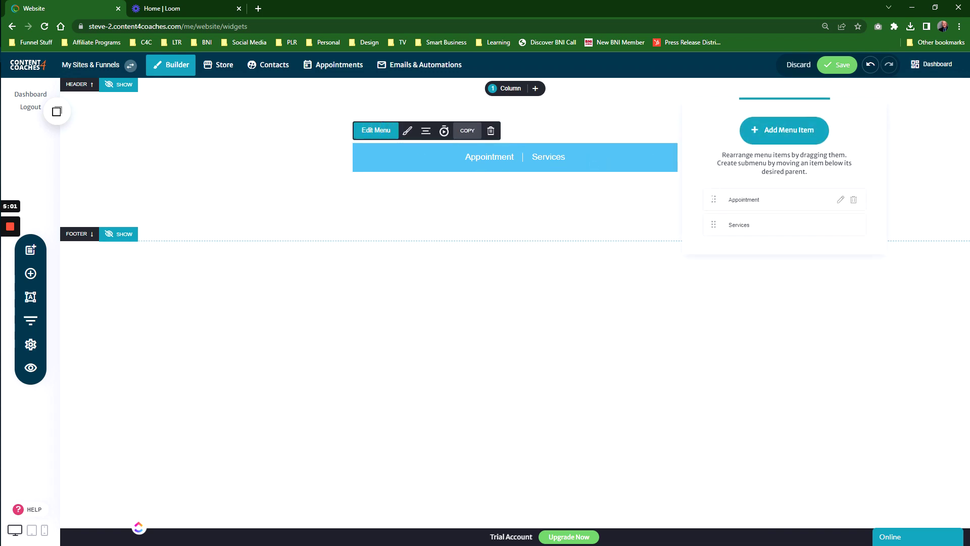
click(841, 200)
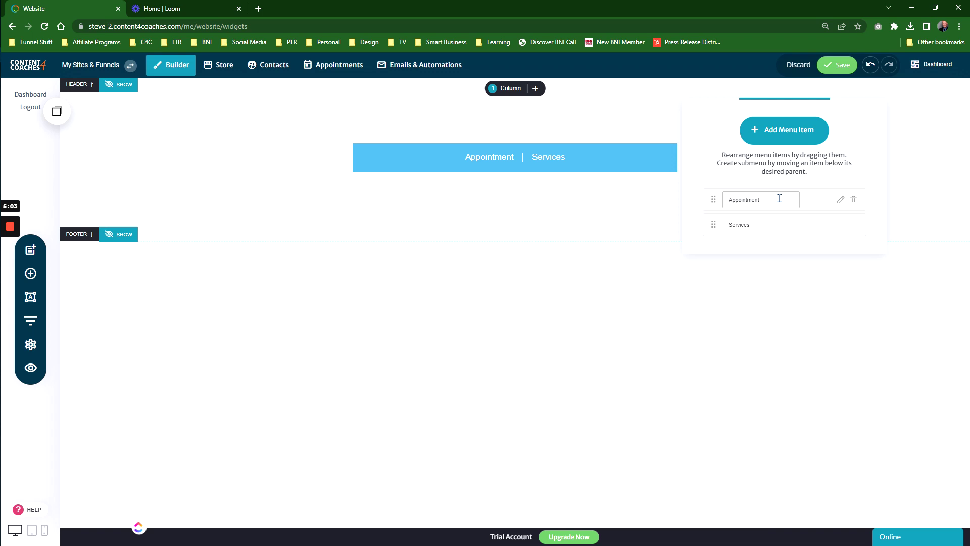
click(780, 198)
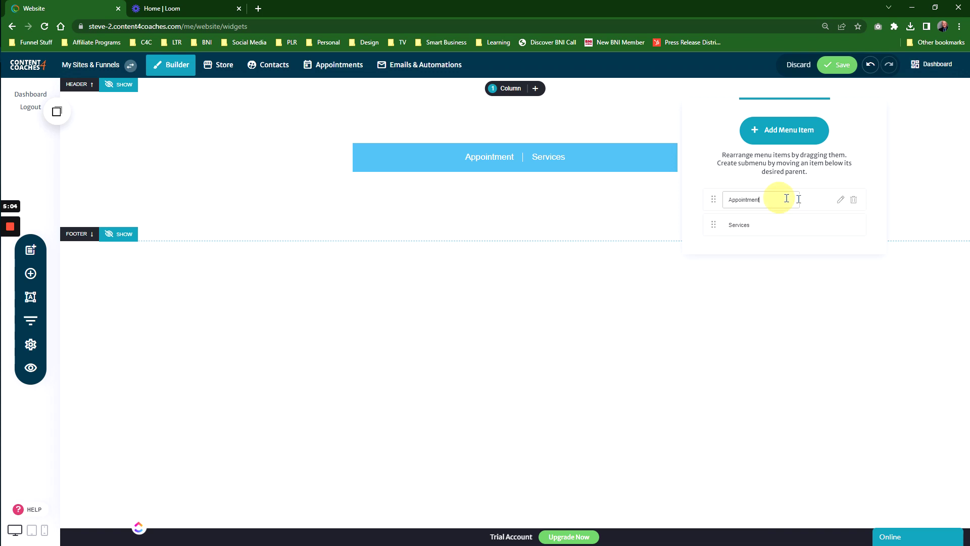
Browse the link types (External, File, Anchor, Page, Popup, Store, Email), then cancel.
click(766, 141)
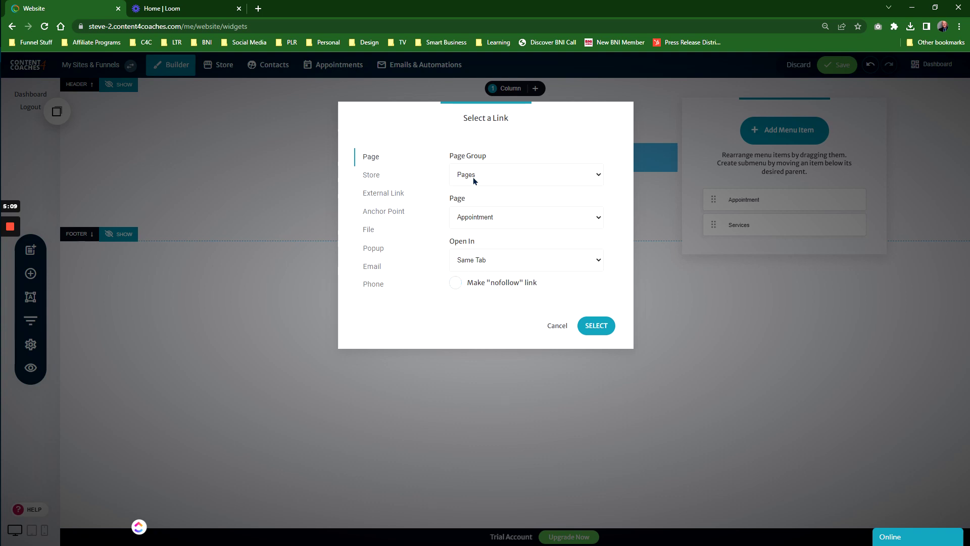
click(376, 195)
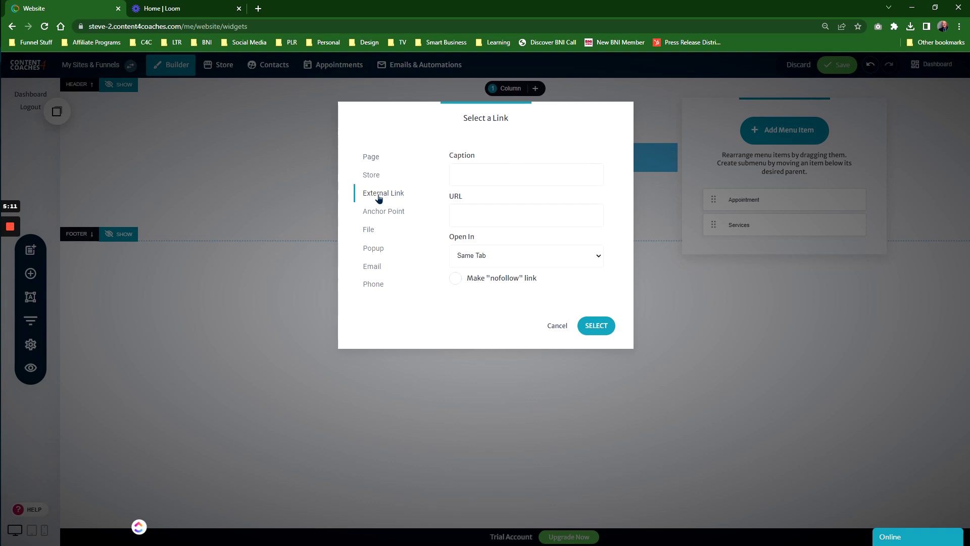
click(369, 232)
click(401, 211)
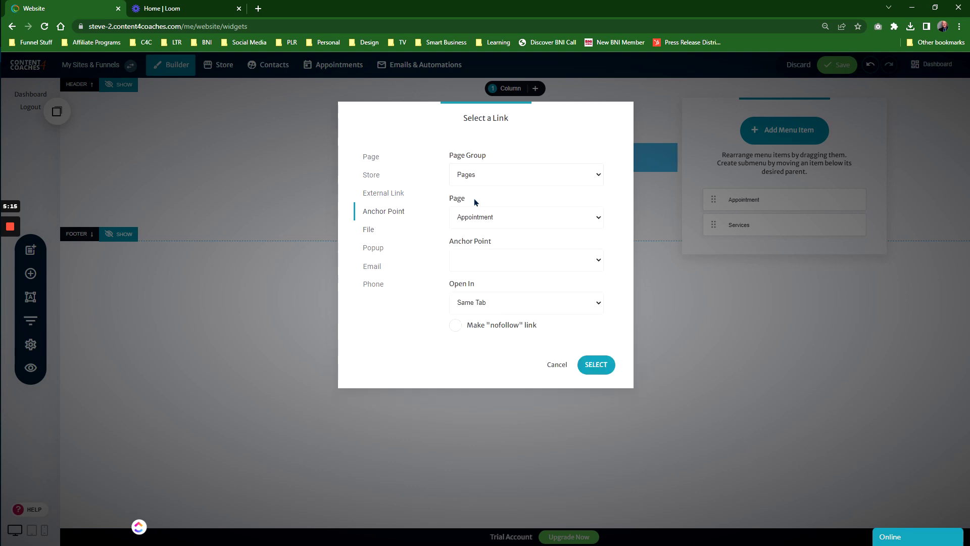
click(466, 217)
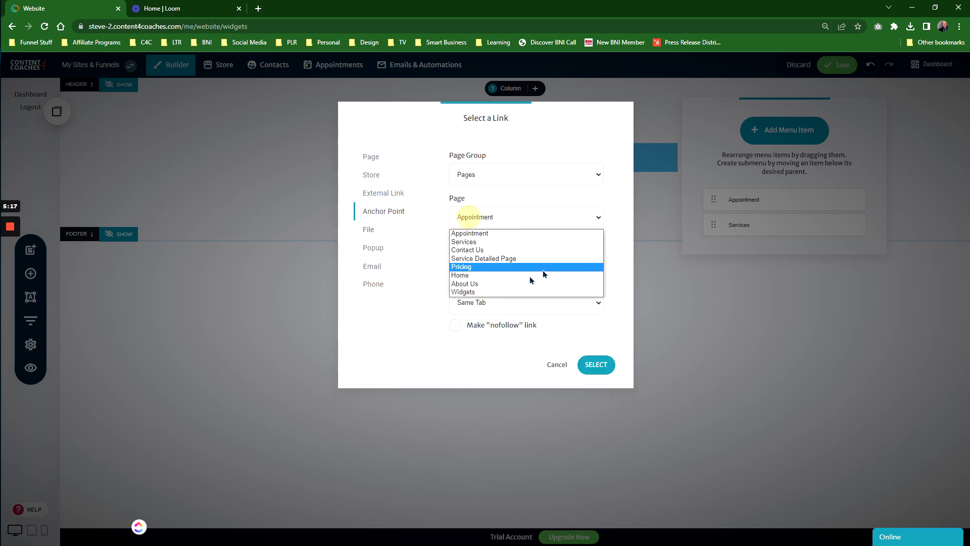
click(475, 275)
click(473, 259)
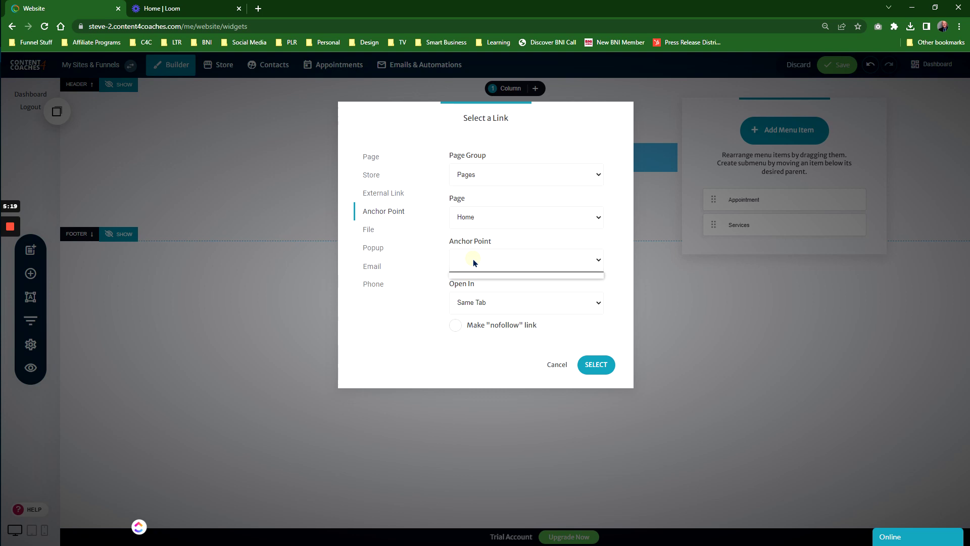
click(361, 253)
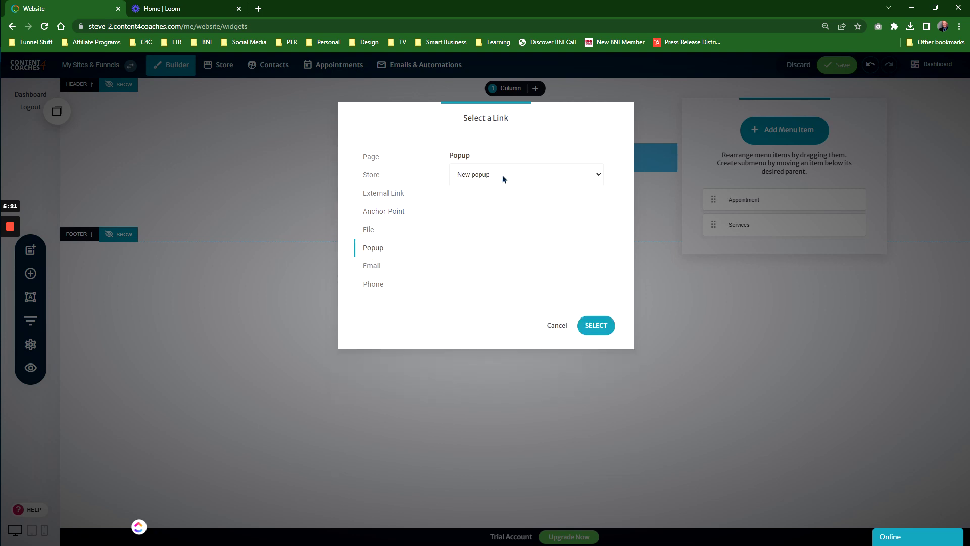
click(489, 175)
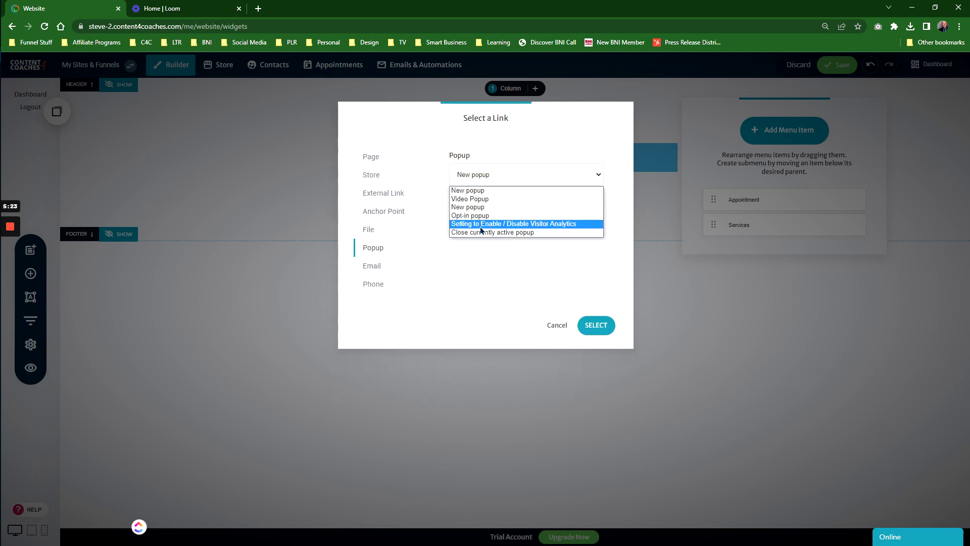
click(421, 191)
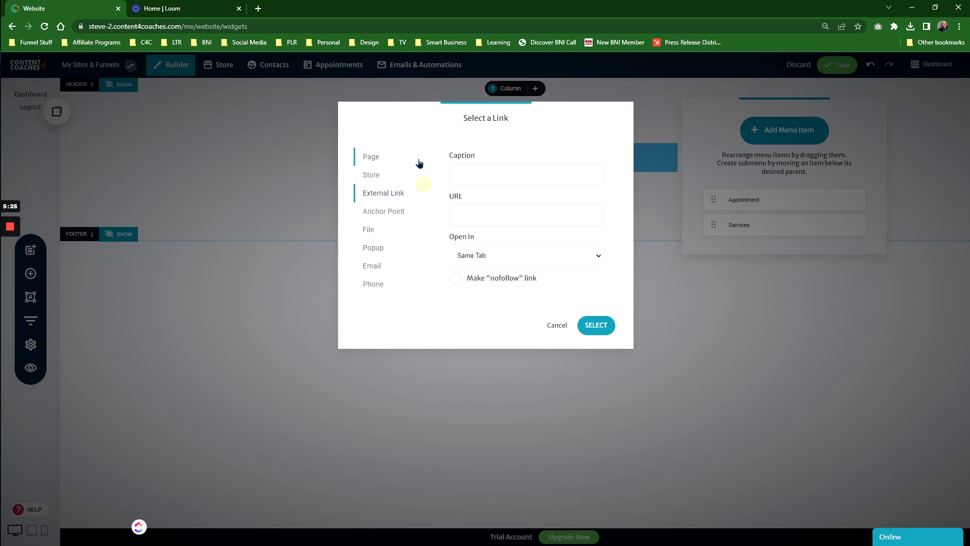
click(368, 176)
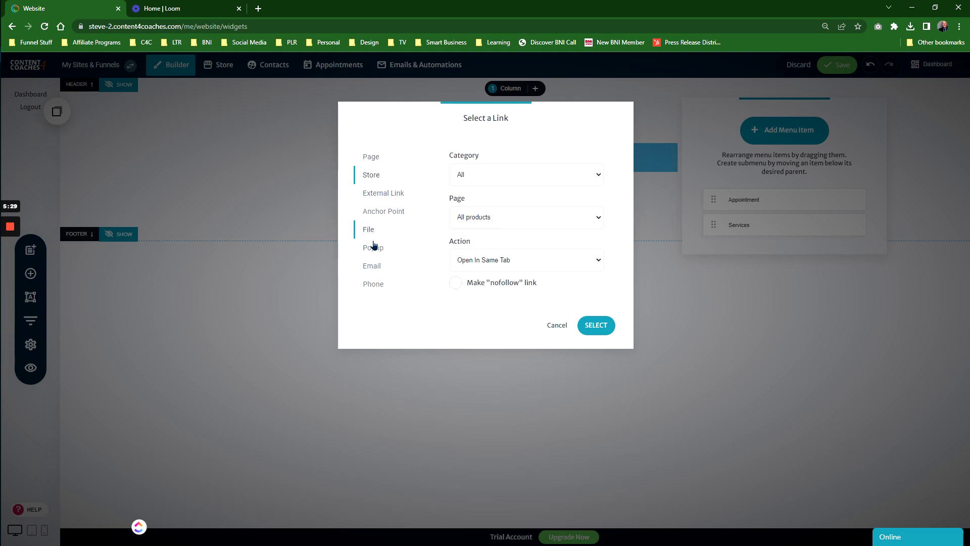
click(367, 269)
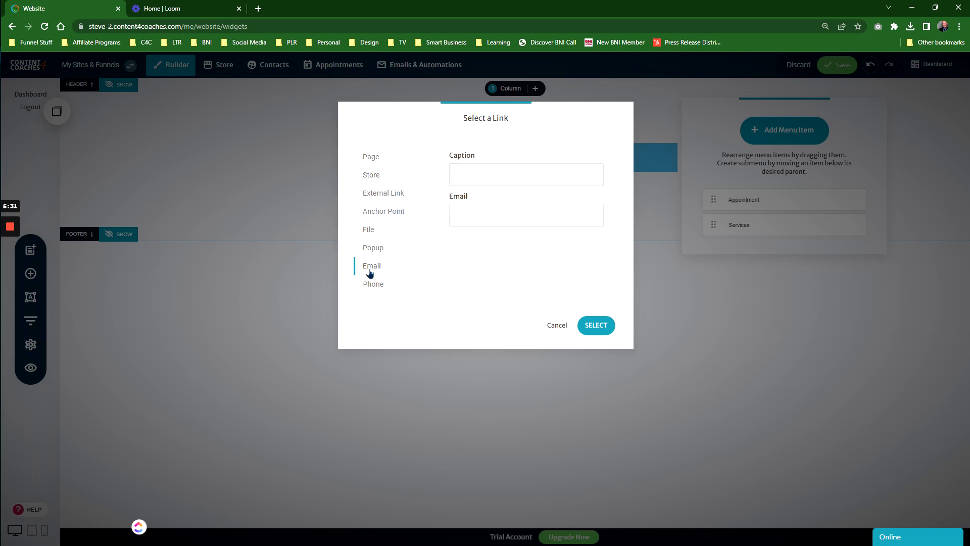
click(555, 324)
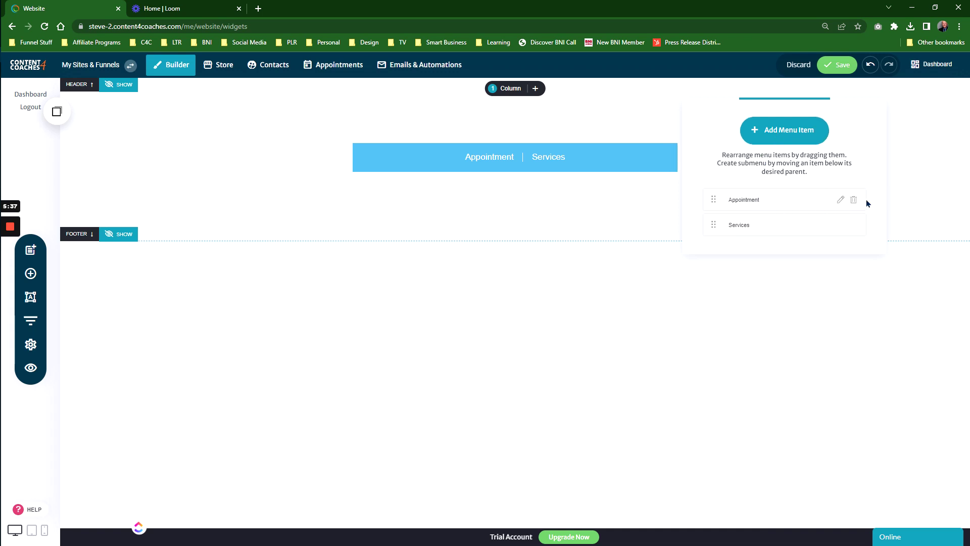
Widen the light-blue menu bar to full column width and open its Appointment and Services item list.
click(600, 160)
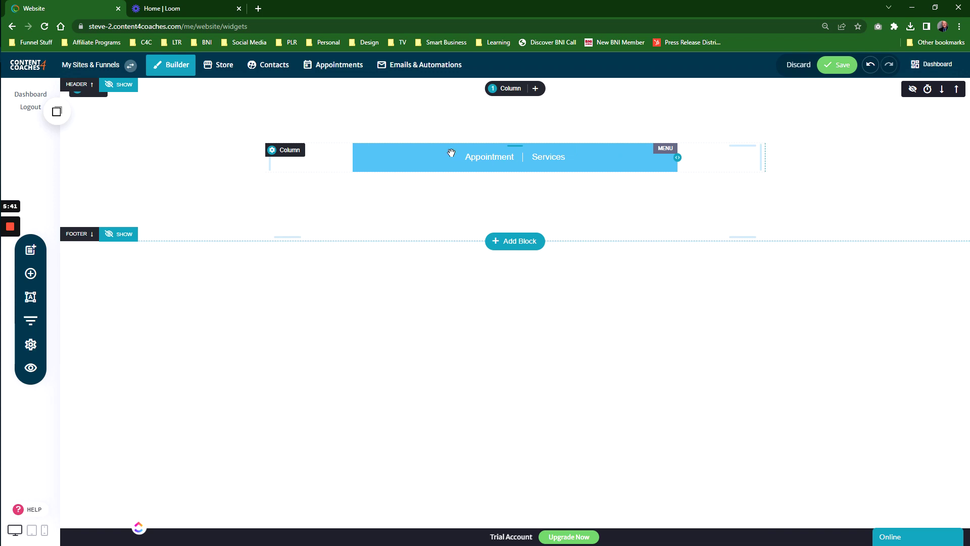
drag(451, 152, 418, 178)
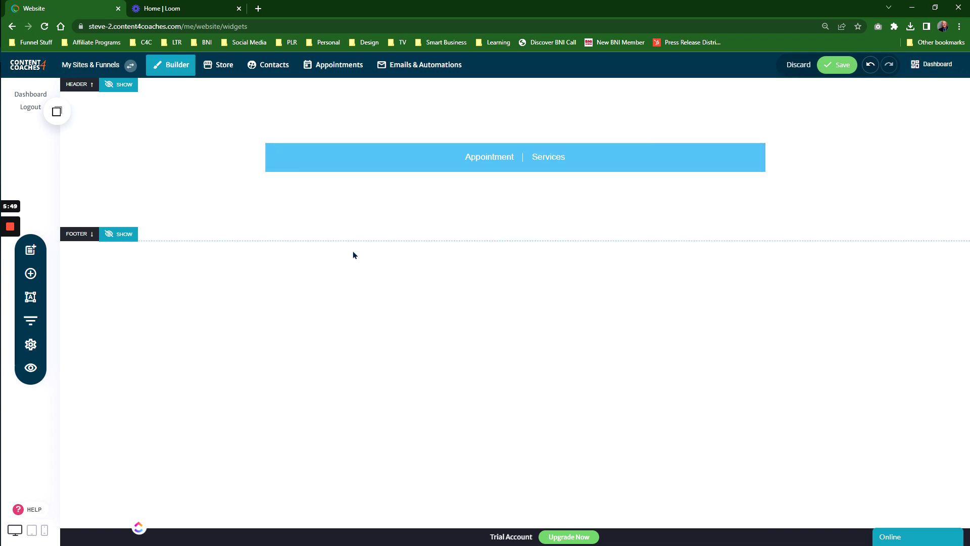
click(382, 157)
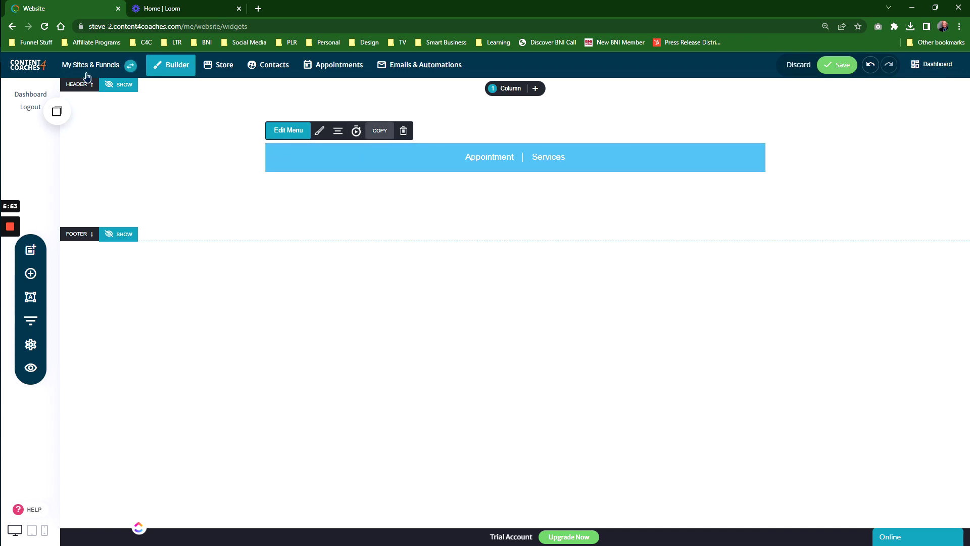
click(57, 111)
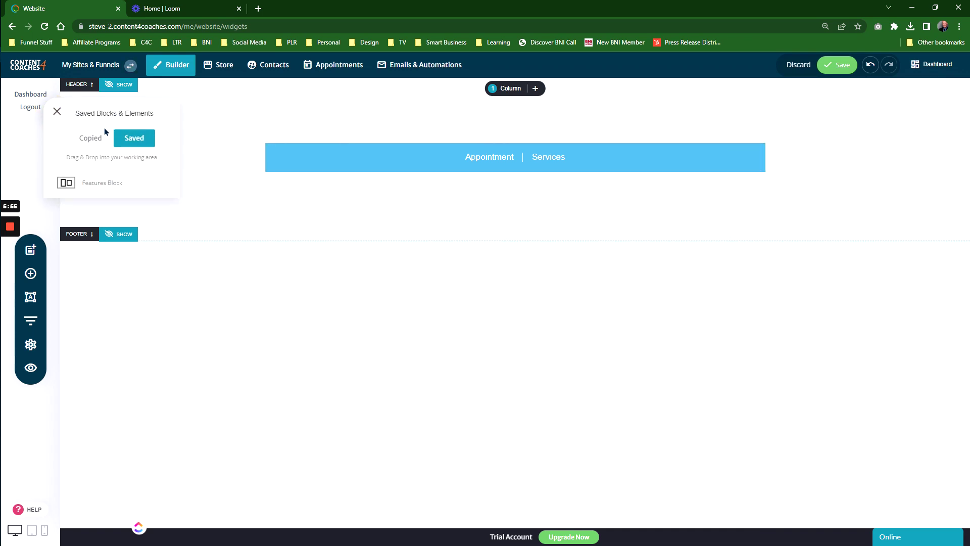
click(446, 161)
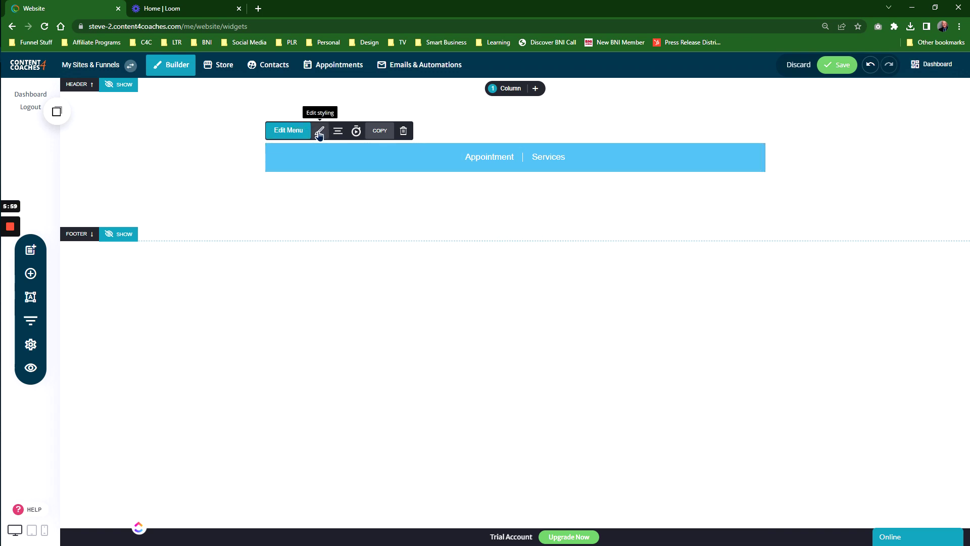
click(288, 130)
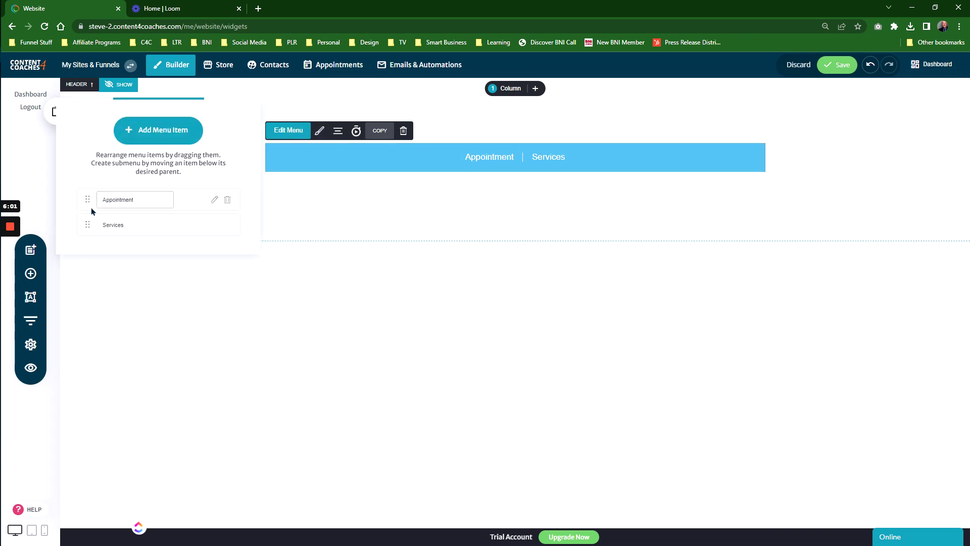